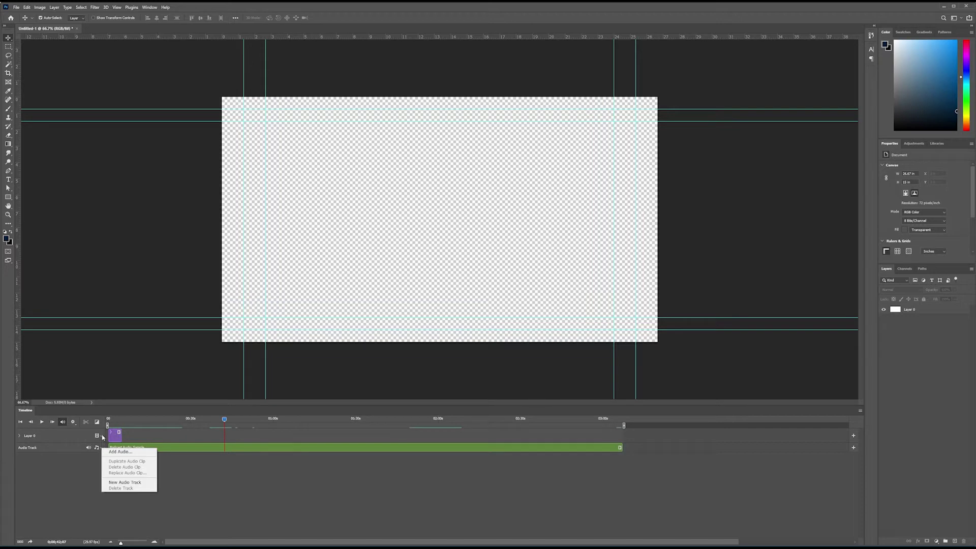
pyautogui.click(100, 439)
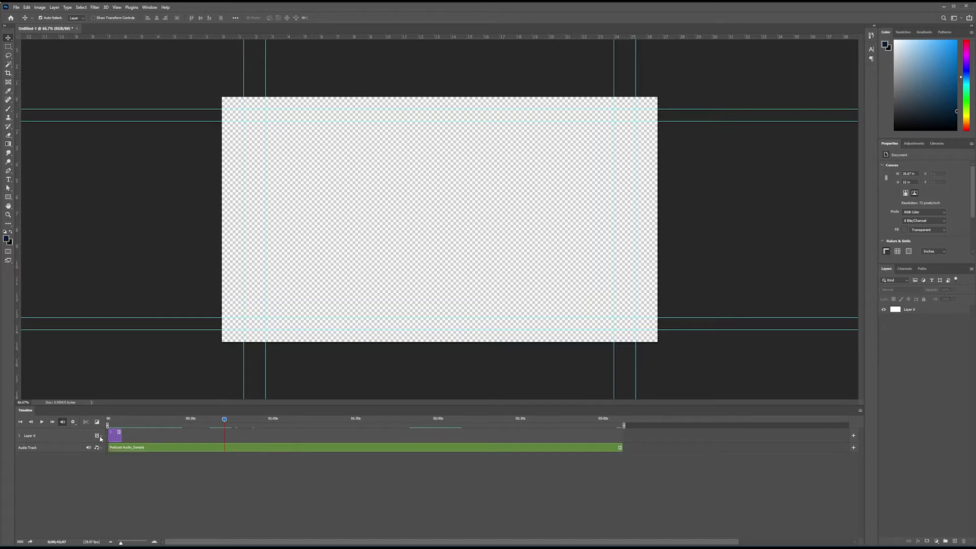
pyautogui.click(101, 438)
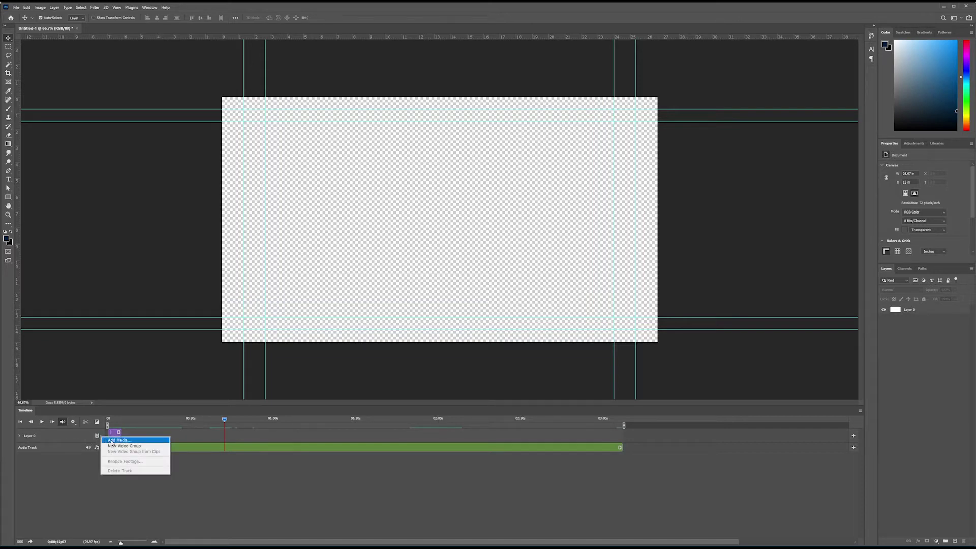
pyautogui.click(83, 465)
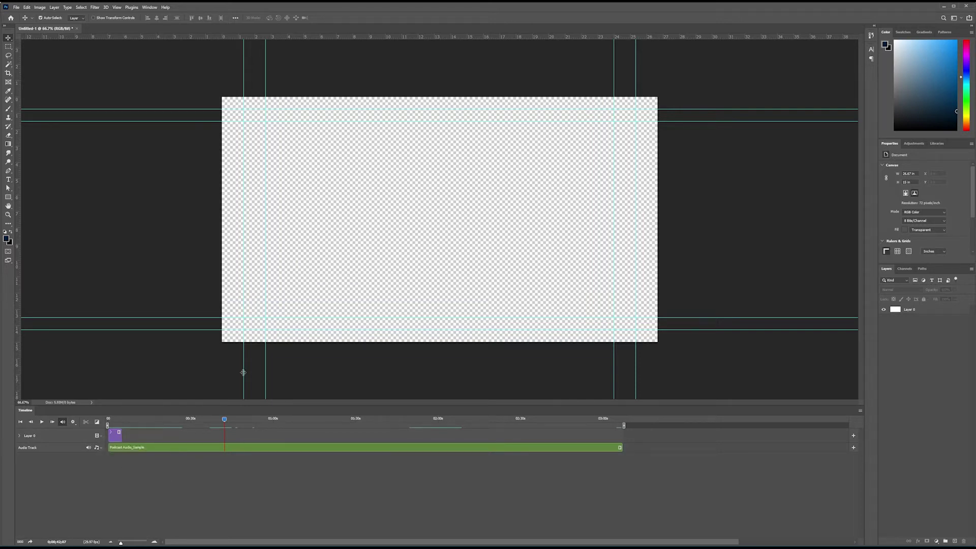
# Move the playhead back into the Layer 0 clip and play the timeline past the clip's end
pyautogui.moveTo(225, 419); pyautogui.dragTo(118, 424)
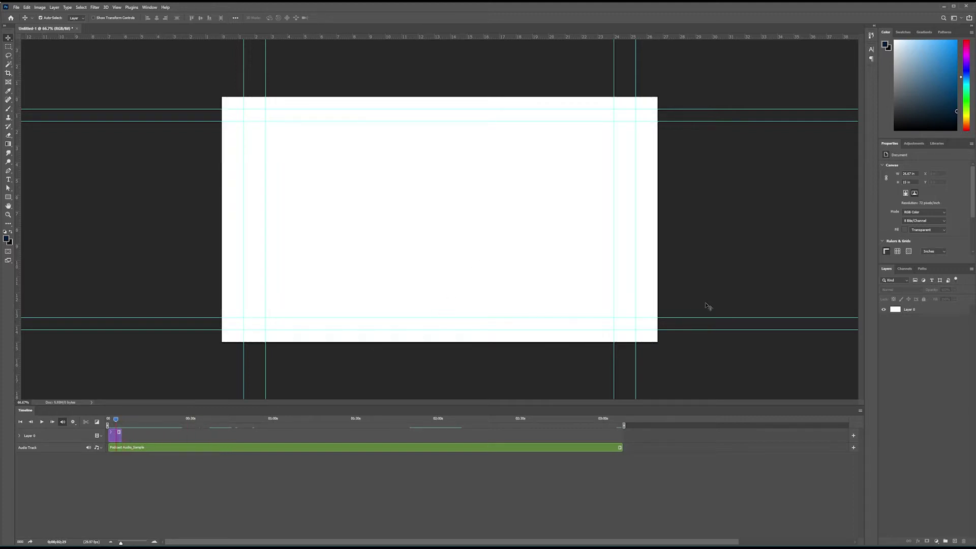
pyautogui.press('space')
pyautogui.press('space')
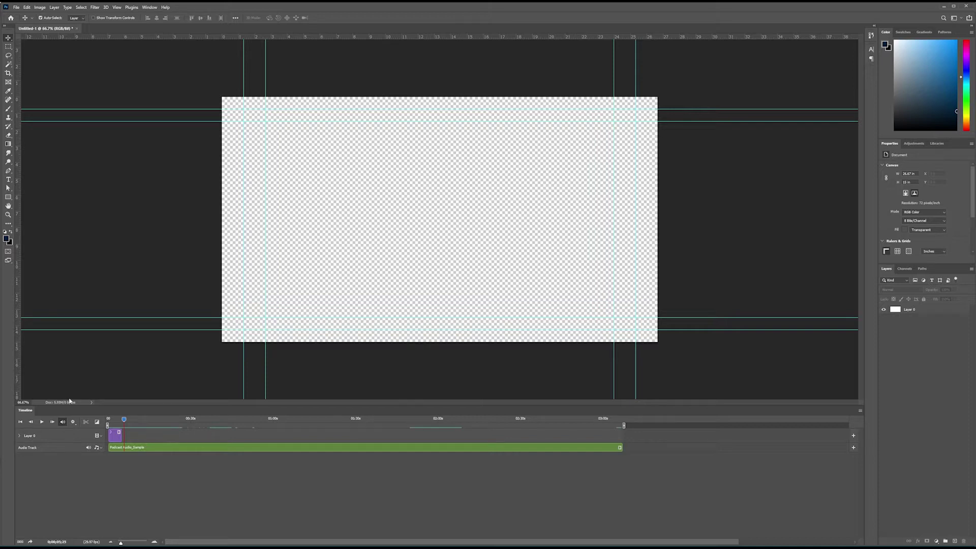
# Reset the colors to the default black and white, and fill Layer 0 with black using the Paint Bucket tool
pyautogui.click(8, 145)
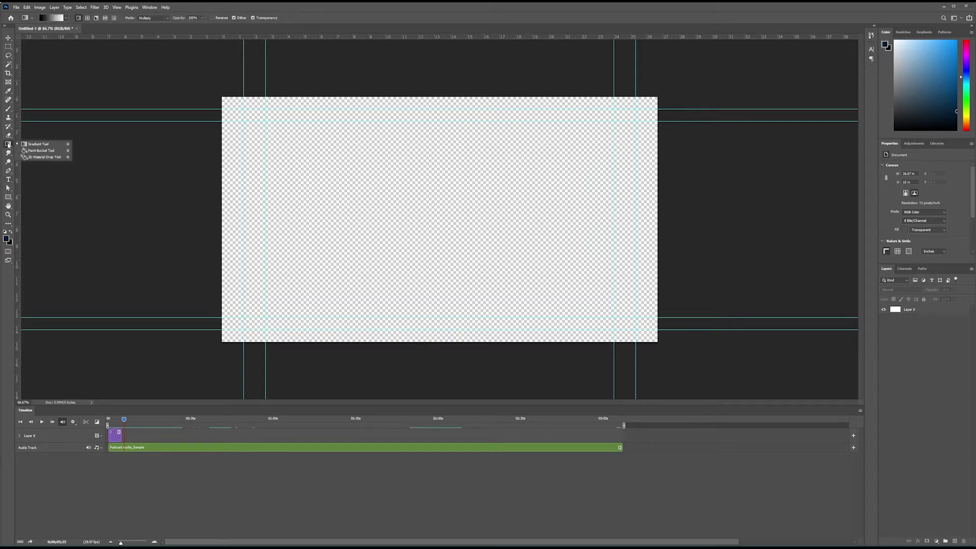
pyautogui.click(32, 151)
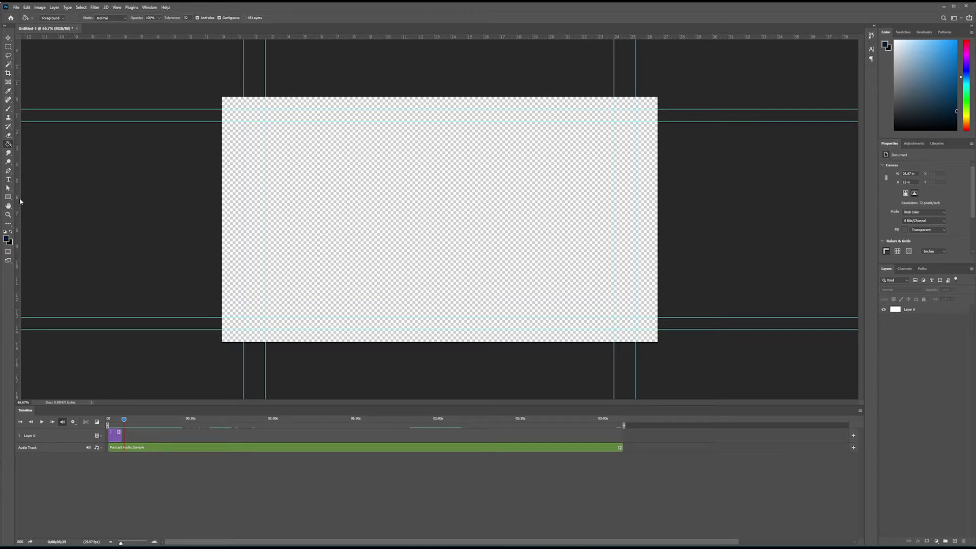
pyautogui.click(5, 233)
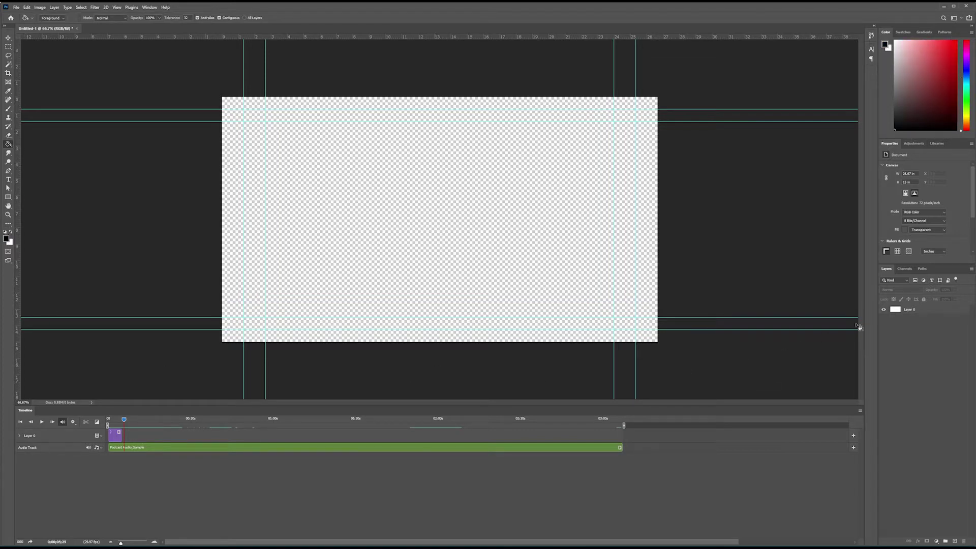
pyautogui.click(910, 310)
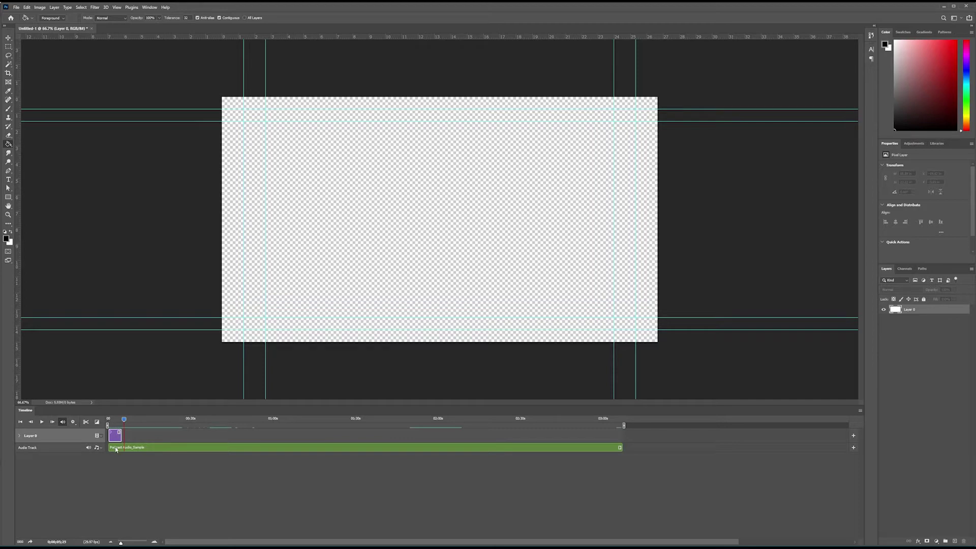
pyautogui.moveTo(125, 420); pyautogui.dragTo(117, 420)
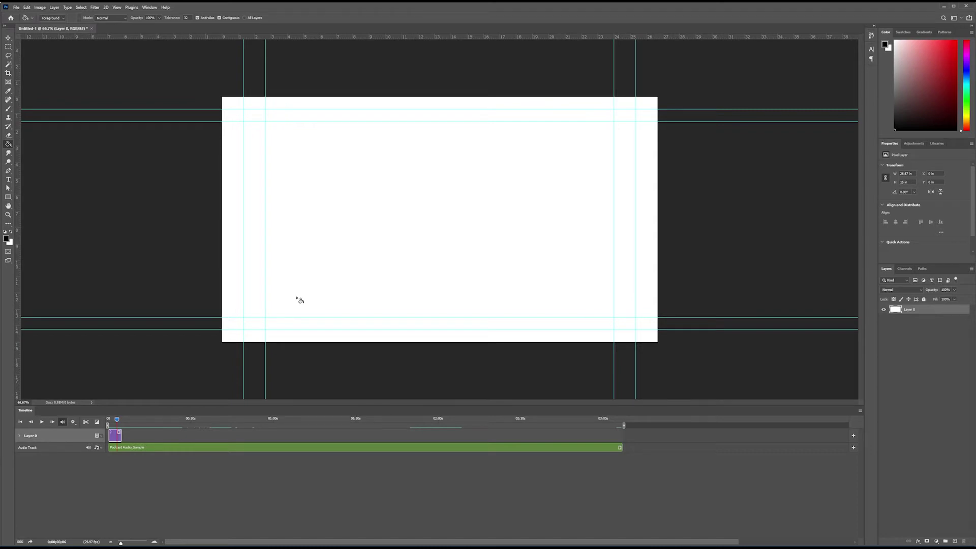
pyautogui.click(344, 256)
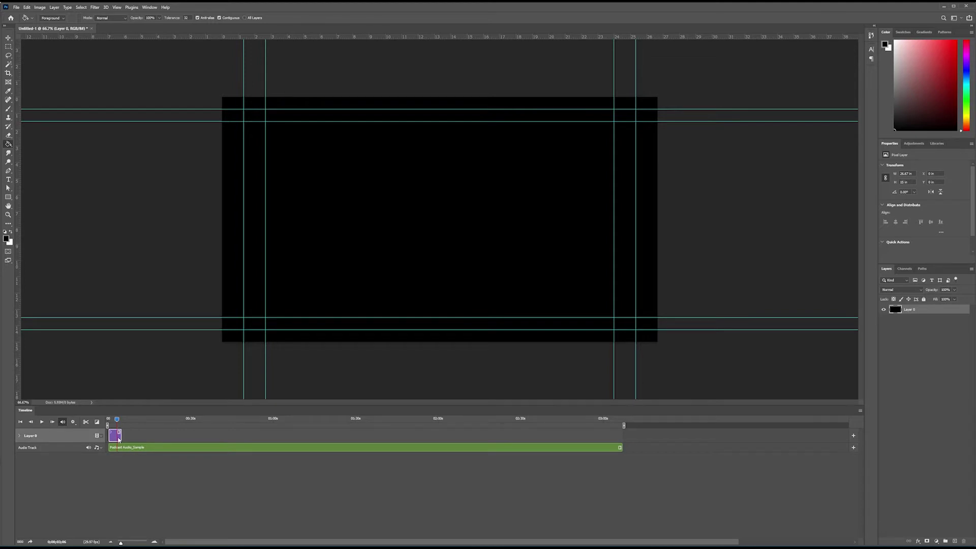
# Try trimming the Layer 0 clip, extending its end to about 10 seconds and pulling it back to under one second
pyautogui.click(154, 542)
pyautogui.click(154, 542)
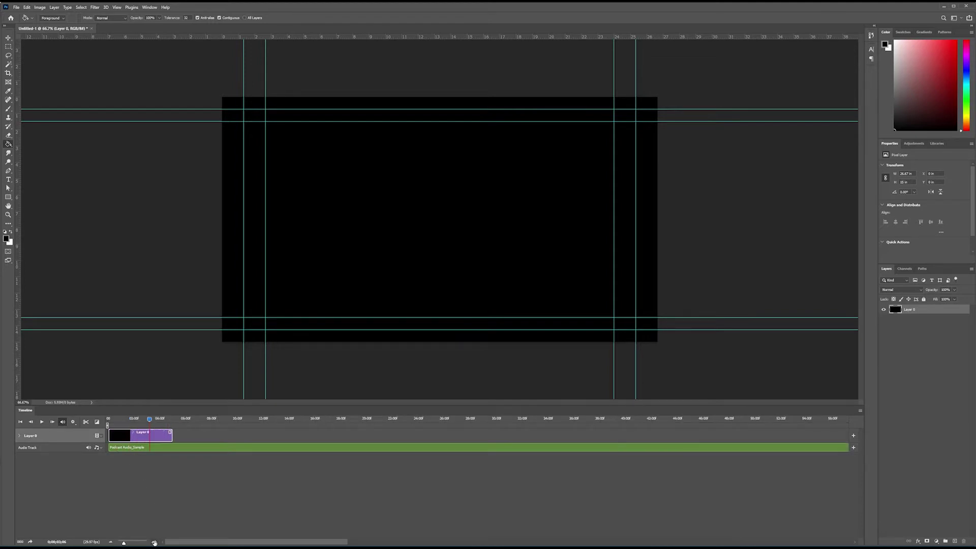
pyautogui.click(154, 542)
pyautogui.click(154, 542)
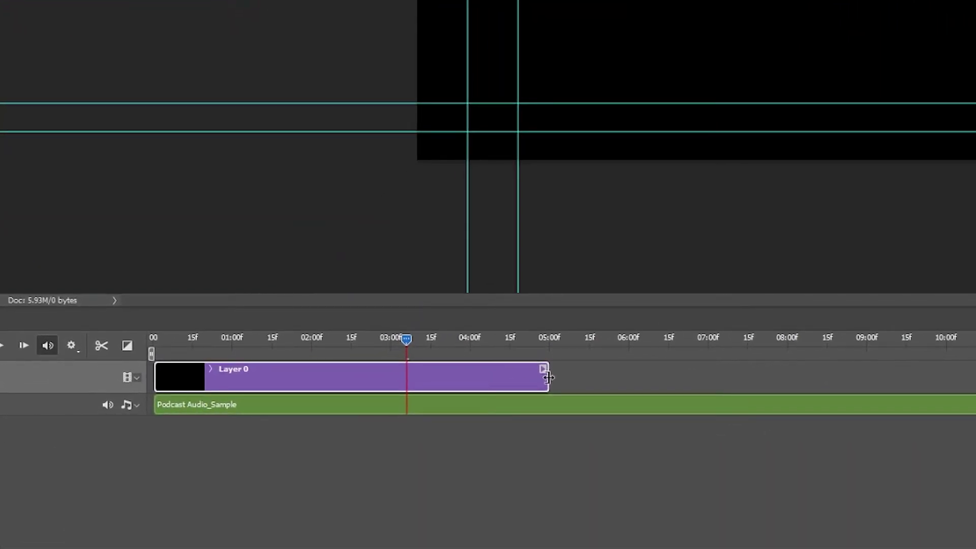
pyautogui.moveTo(548, 377); pyautogui.dragTo(618, 376)
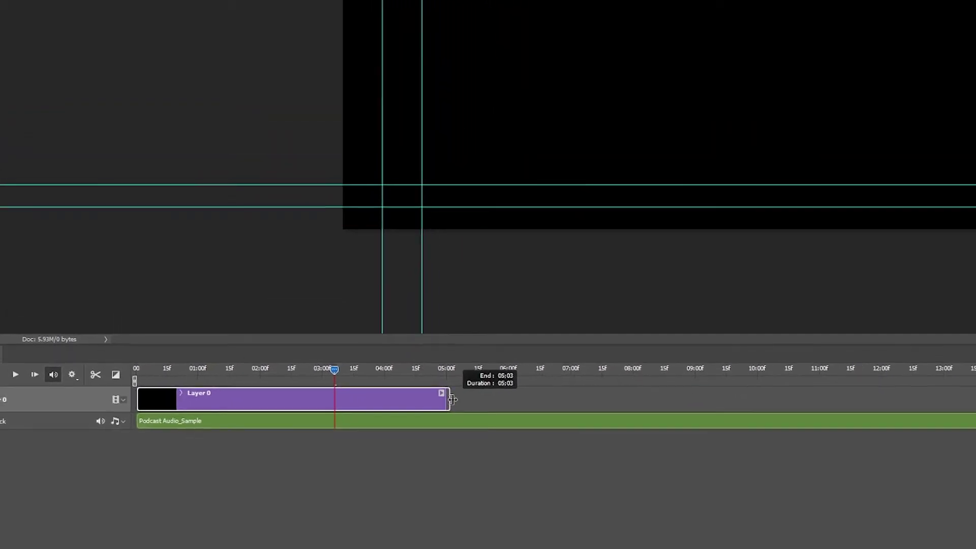
pyautogui.moveTo(404, 418); pyautogui.dragTo(602, 415)
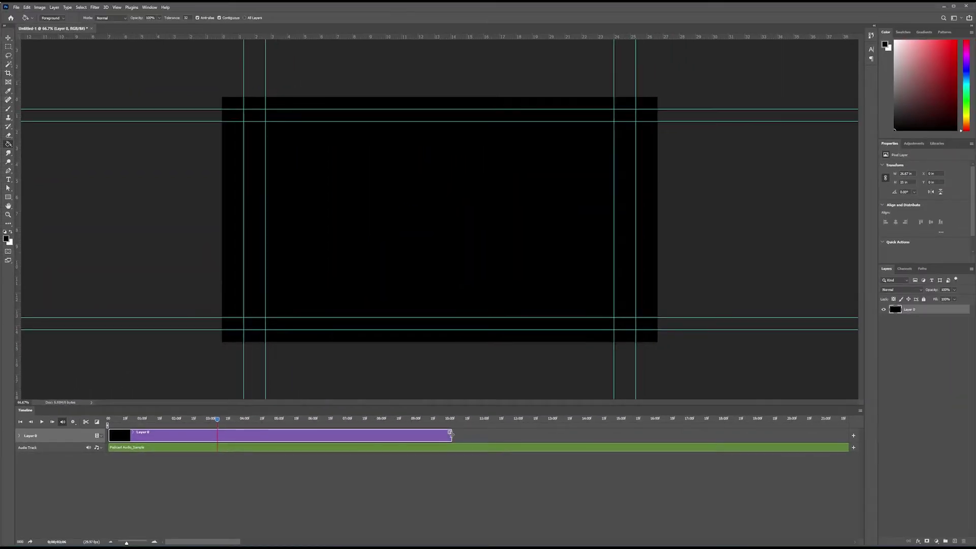
pyautogui.moveTo(450, 433); pyautogui.dragTo(131, 438)
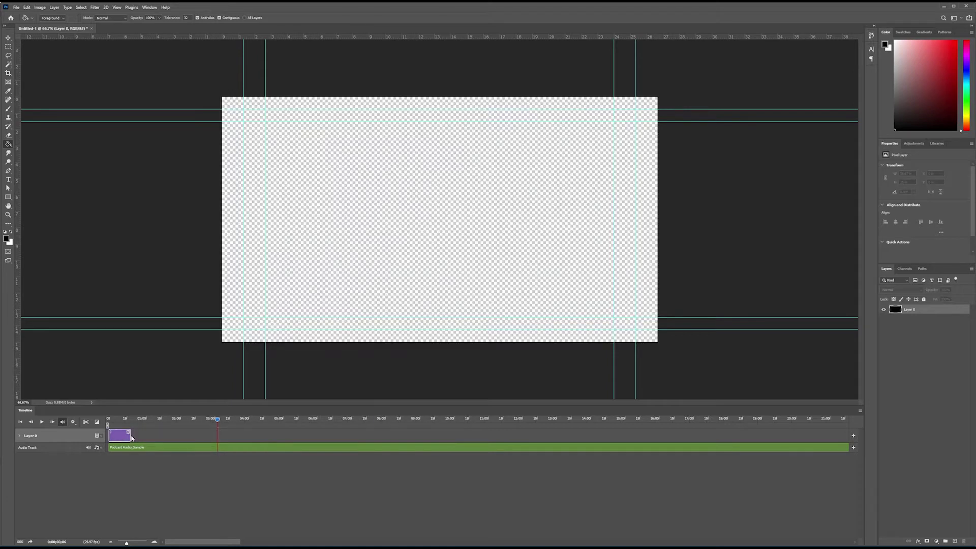
# Extend the Layer 0 clip to the end of the podcast audio track and play back part of the timeline
pyautogui.click(110, 543)
pyautogui.click(111, 543)
pyautogui.click(111, 542)
pyautogui.click(111, 543)
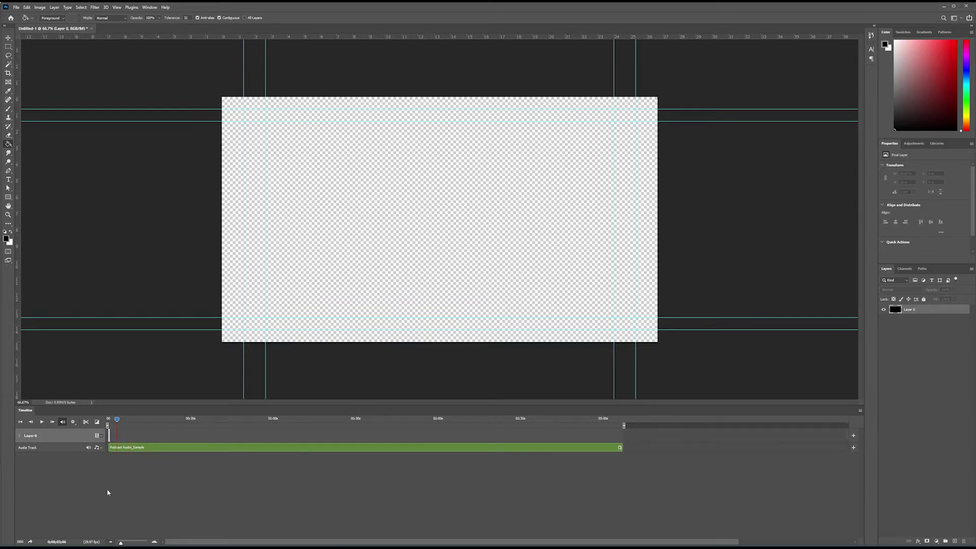
pyautogui.moveTo(109, 436); pyautogui.dragTo(620, 435)
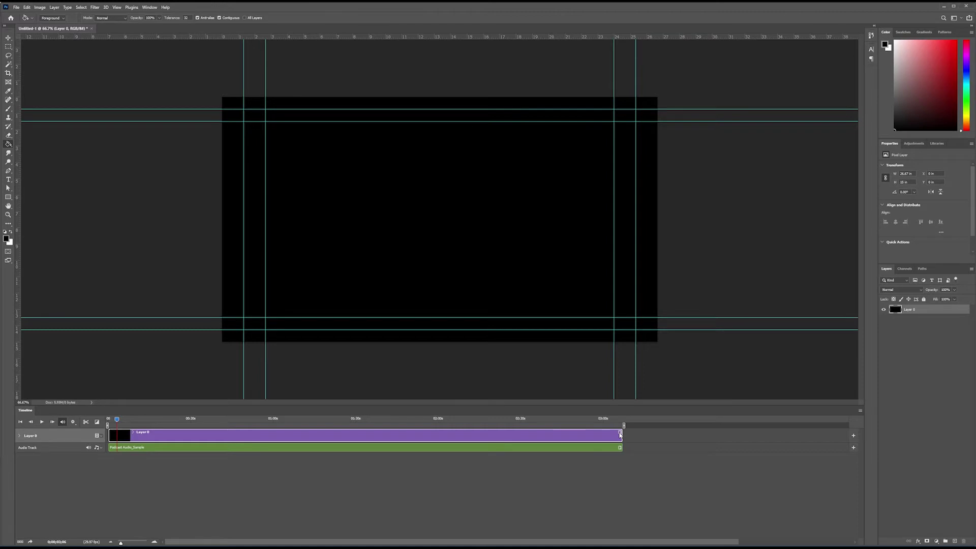
pyautogui.press('space')
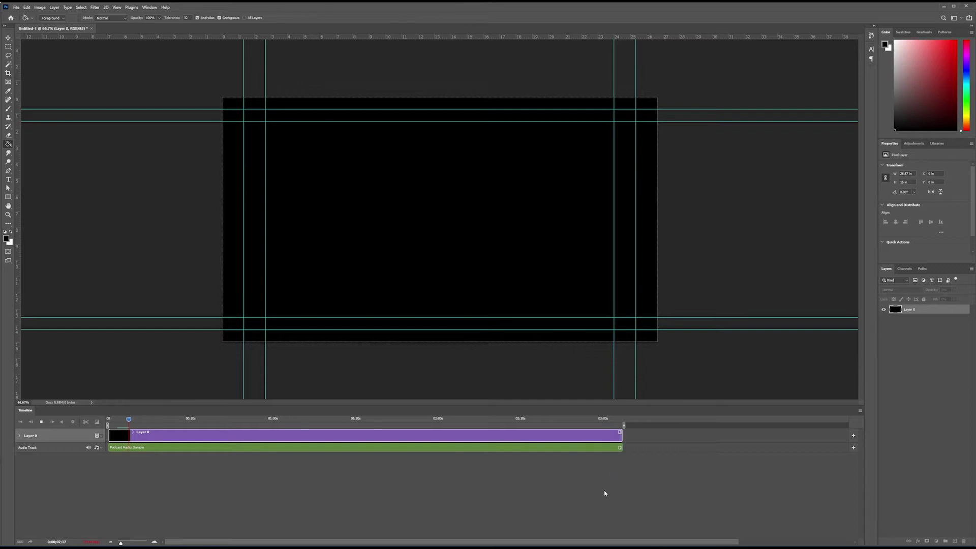
pyautogui.press('space')
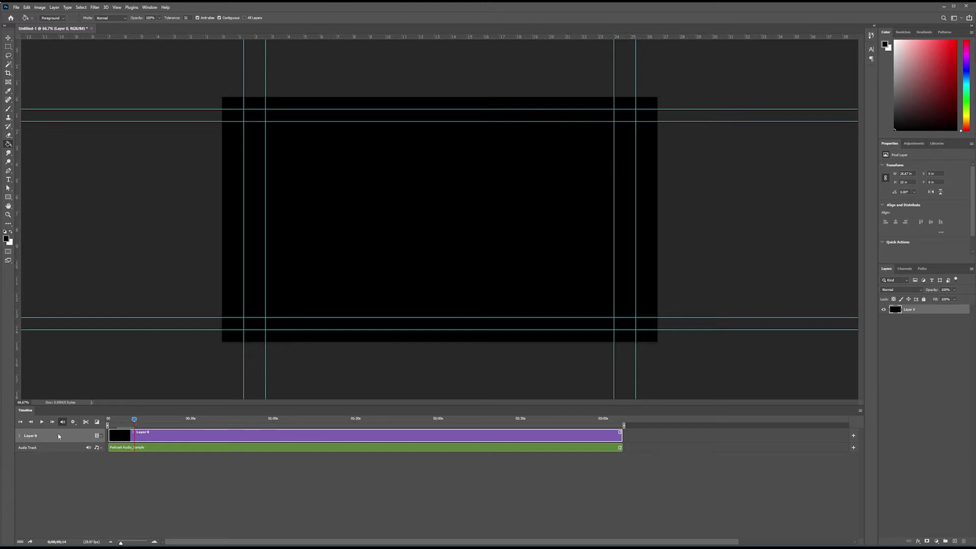
# Add a new video group above Layer 0 and play the first few seconds of the timeline from the start
pyautogui.click(101, 436)
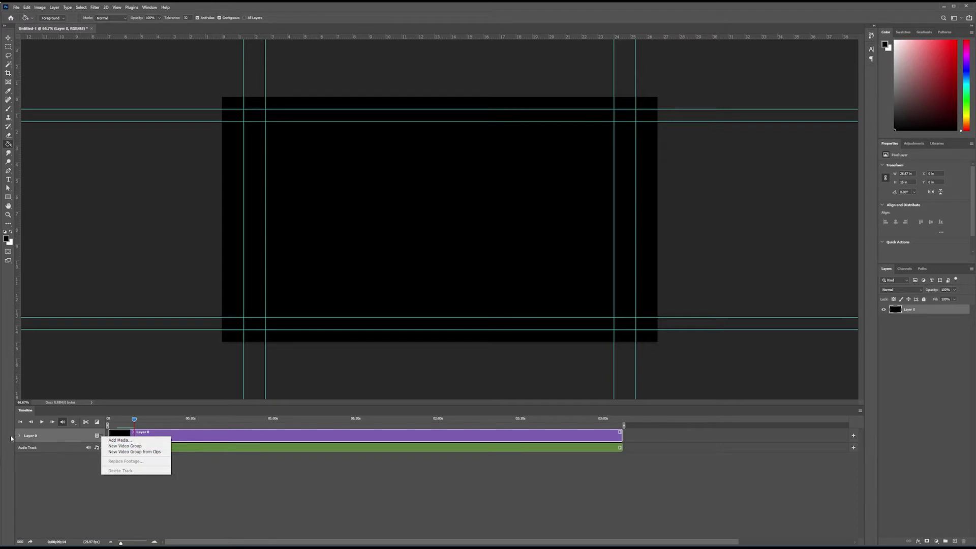
pyautogui.click(125, 445)
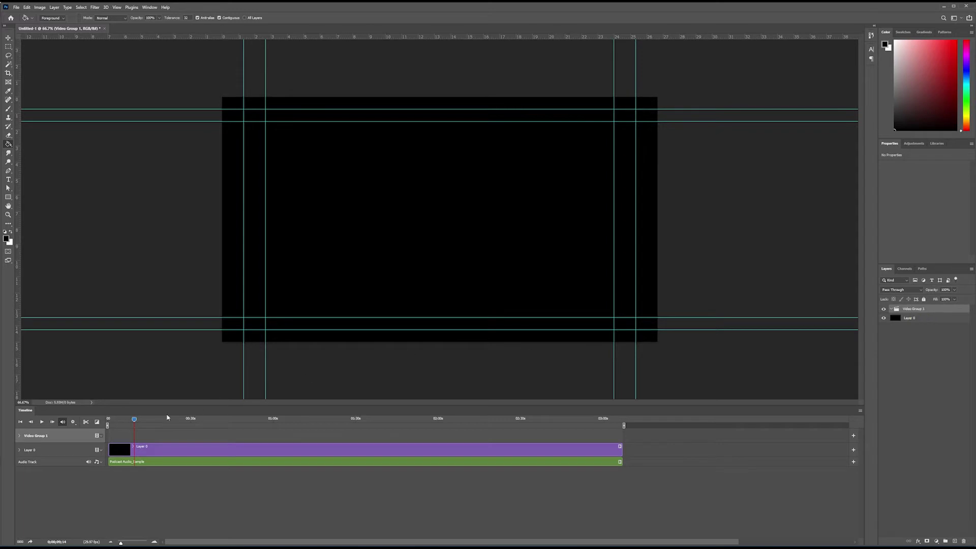
pyautogui.moveTo(135, 420); pyautogui.dragTo(108, 426)
pyautogui.press('space')
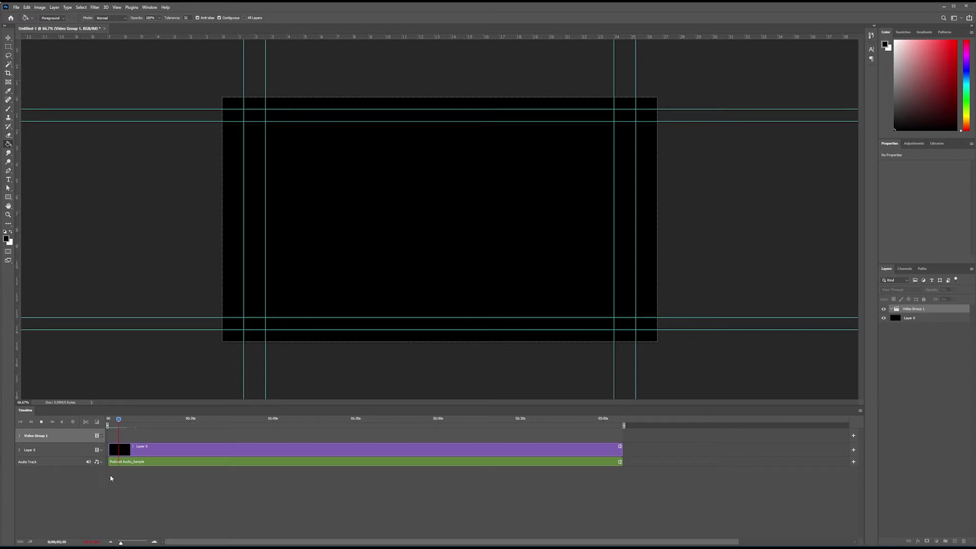
pyautogui.press('space')
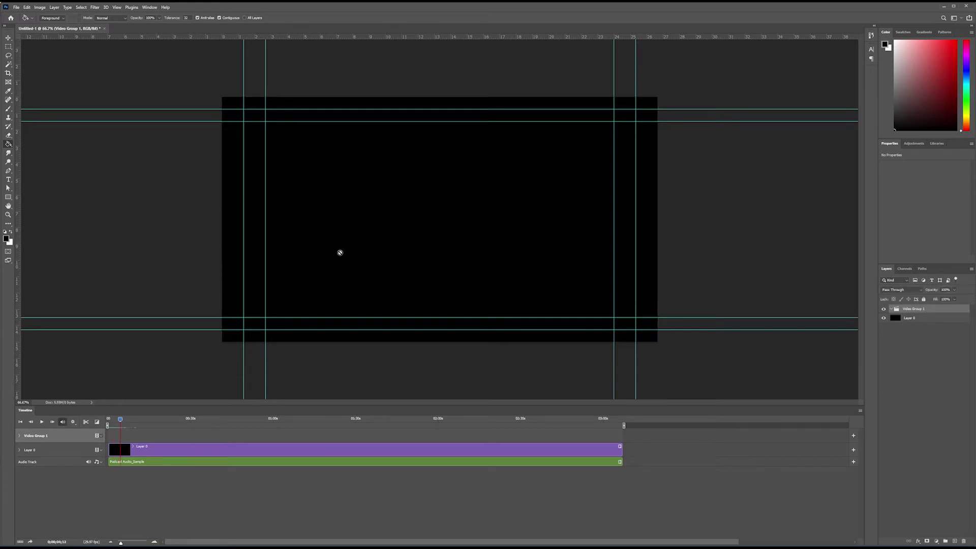
# Add the circular portrait image from the Footage folder to Video Group 1, keeping the file filter on All Formats
pyautogui.press('v')
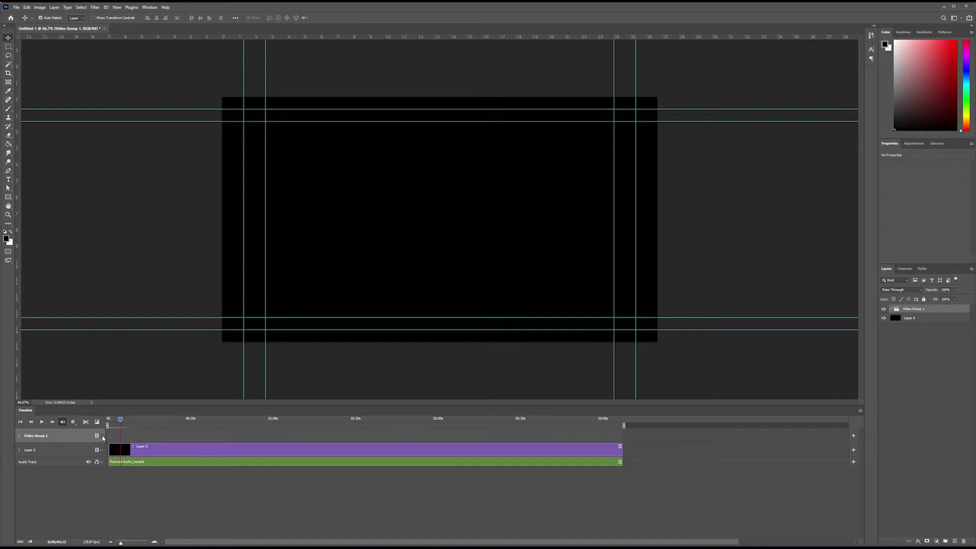
pyautogui.click(97, 435)
pyautogui.click(111, 441)
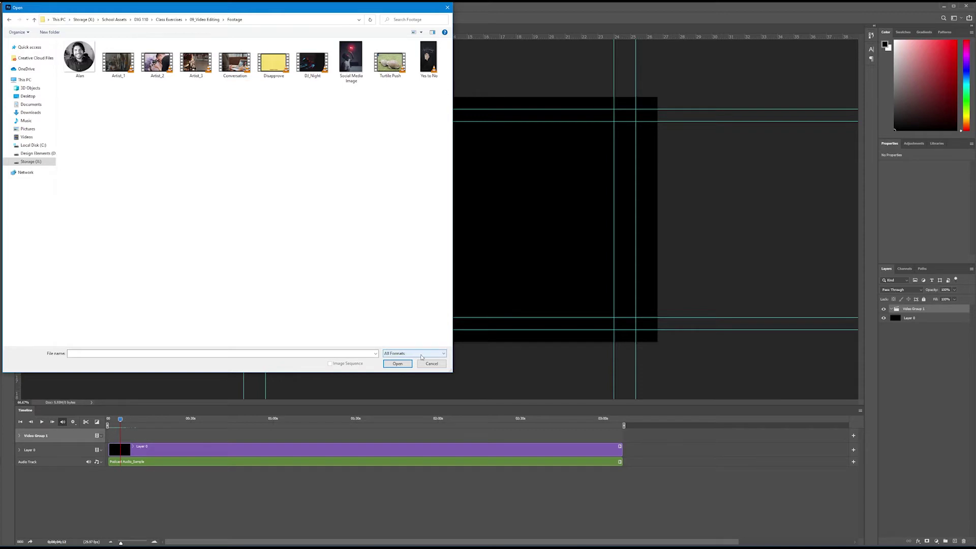
pyautogui.click(444, 354)
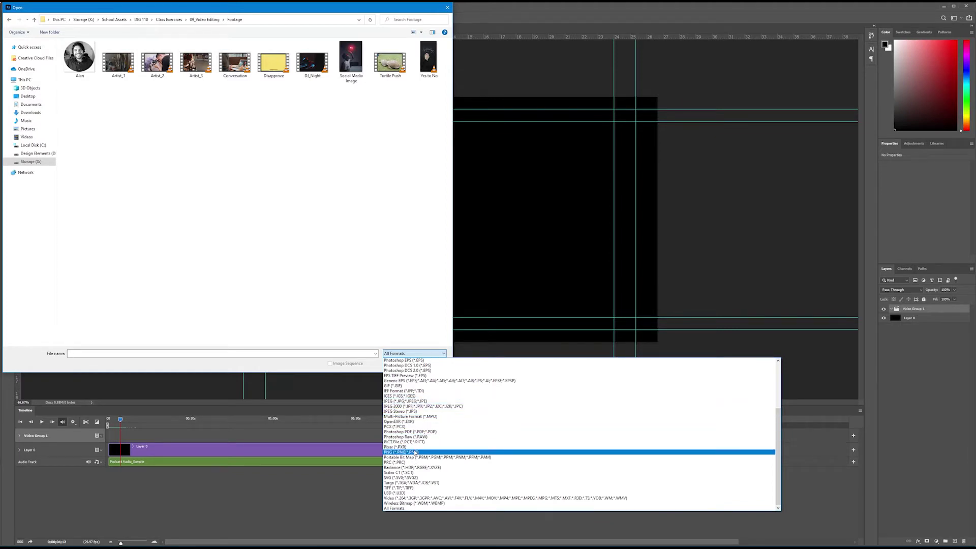
pyautogui.click(398, 508)
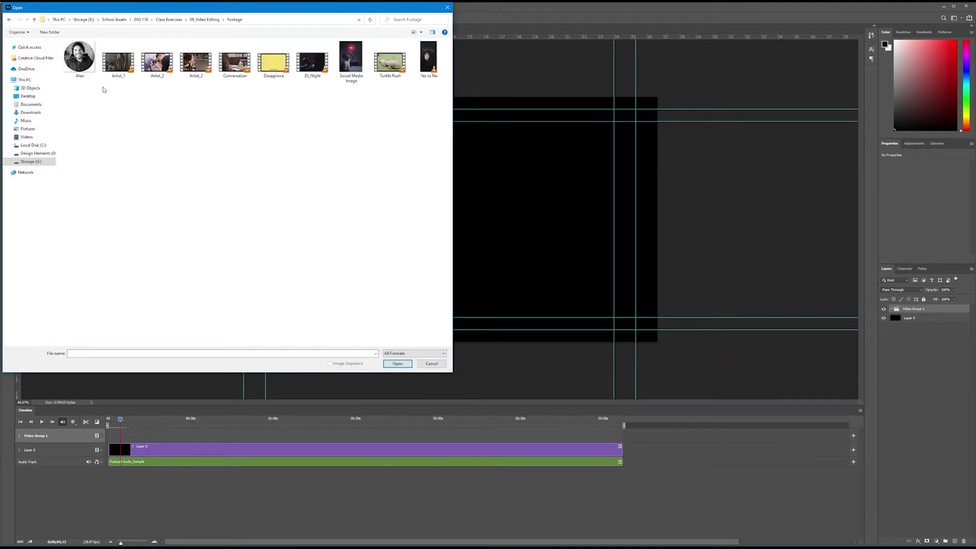
pyautogui.click(79, 59)
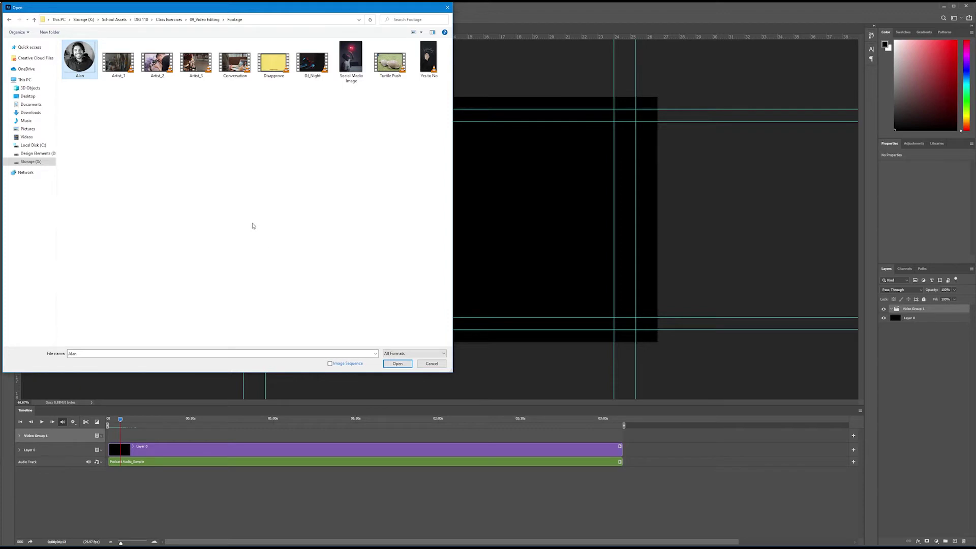
pyautogui.click(393, 364)
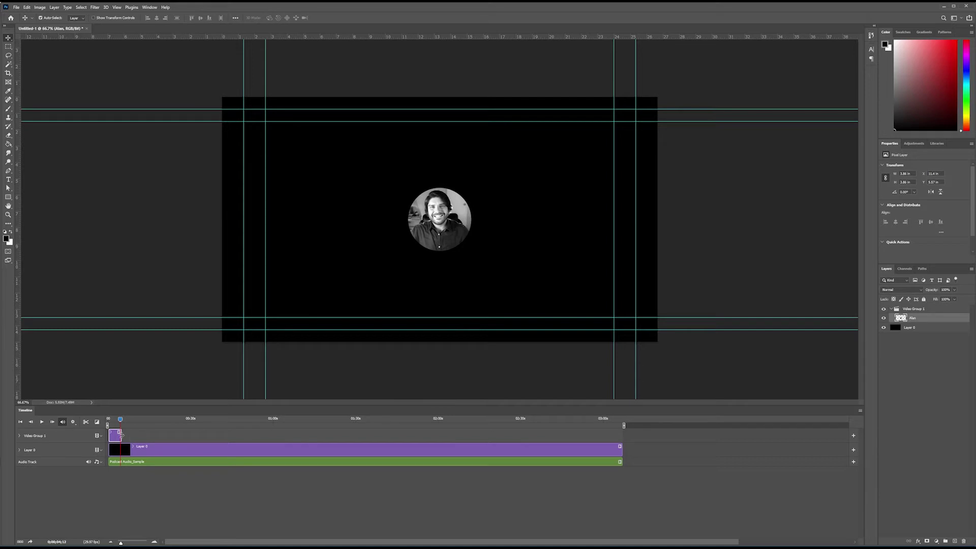
# Extend the portrait clip to about 12 seconds and place the portrait in the lower-right corner of the inner safe-area guides
pyautogui.moveTo(122, 434); pyautogui.dragTo(142, 435)
pyautogui.click(130, 425)
pyautogui.moveTo(436, 231); pyautogui.dragTo(323, 275)
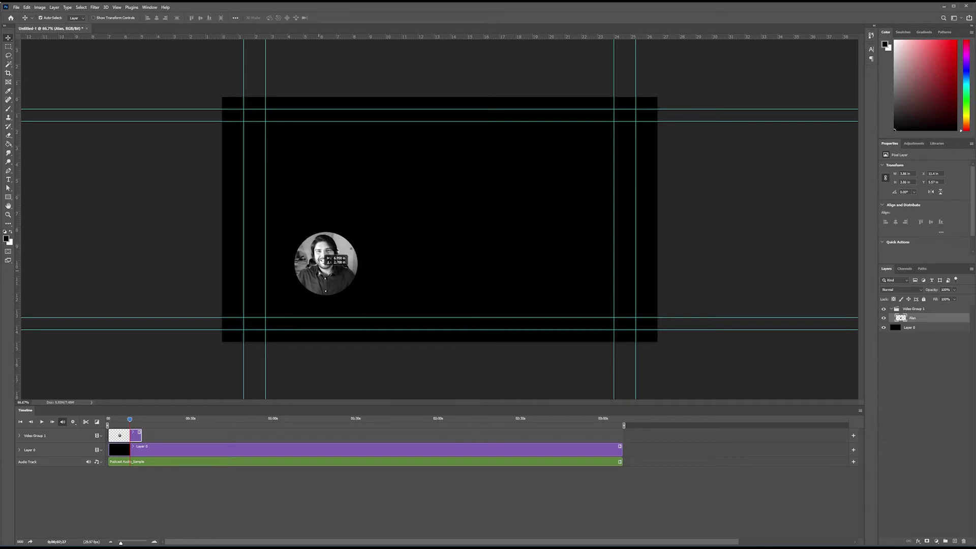
pyautogui.moveTo(324, 258); pyautogui.dragTo(324, 259)
pyautogui.moveTo(325, 278); pyautogui.dragTo(587, 296)
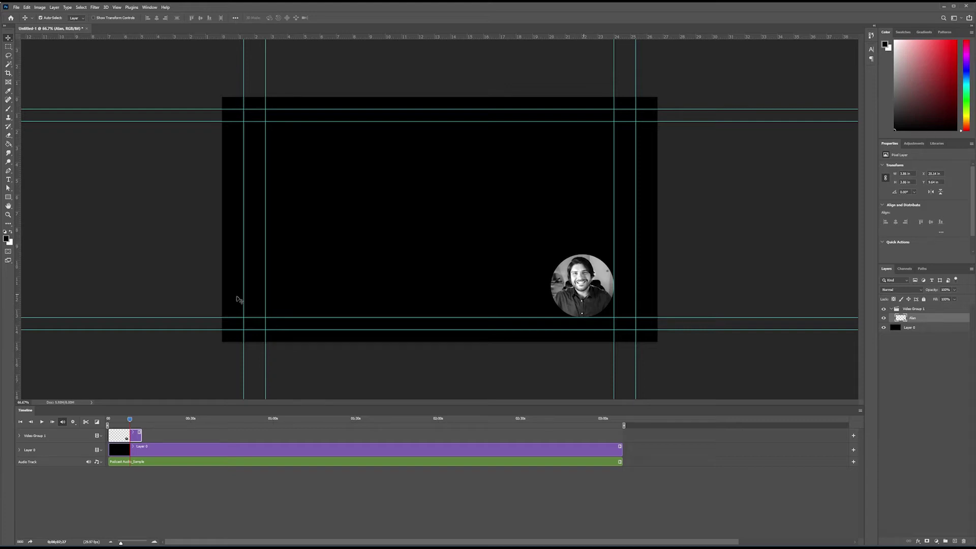
pyautogui.moveTo(588, 288); pyautogui.dragTo(609, 301)
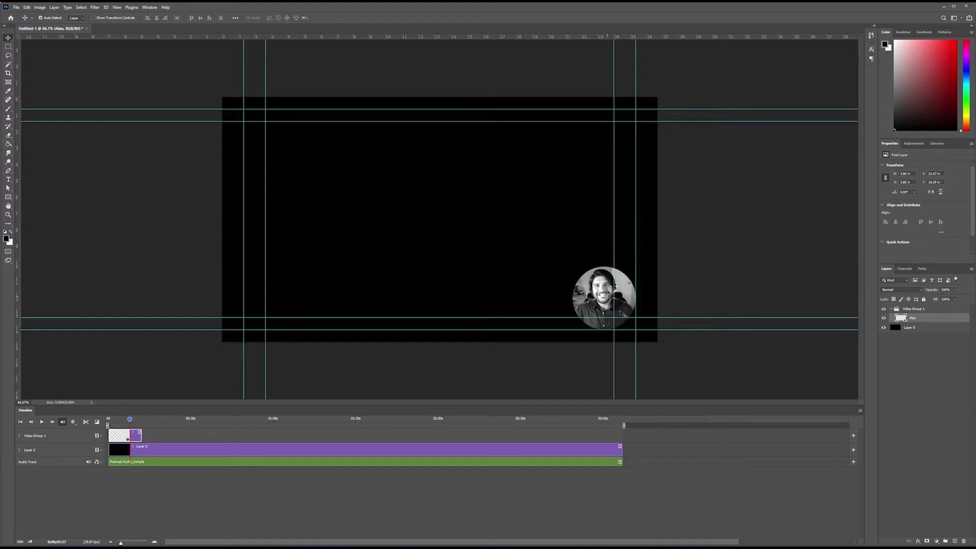
pyautogui.moveTo(621, 313); pyautogui.dragTo(575, 267)
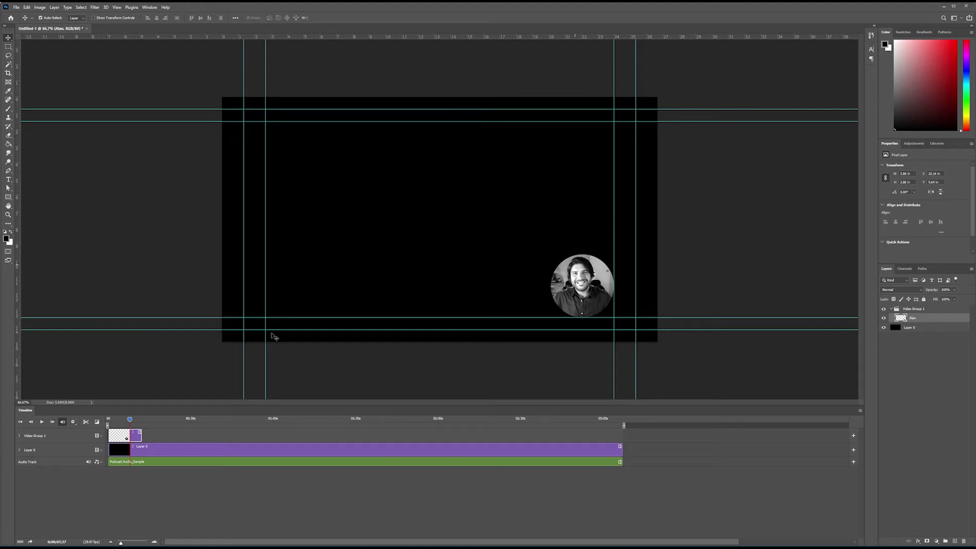
# Add a text layer with the speaker's full name in the lower middle of the canvas
pyautogui.click(9, 179)
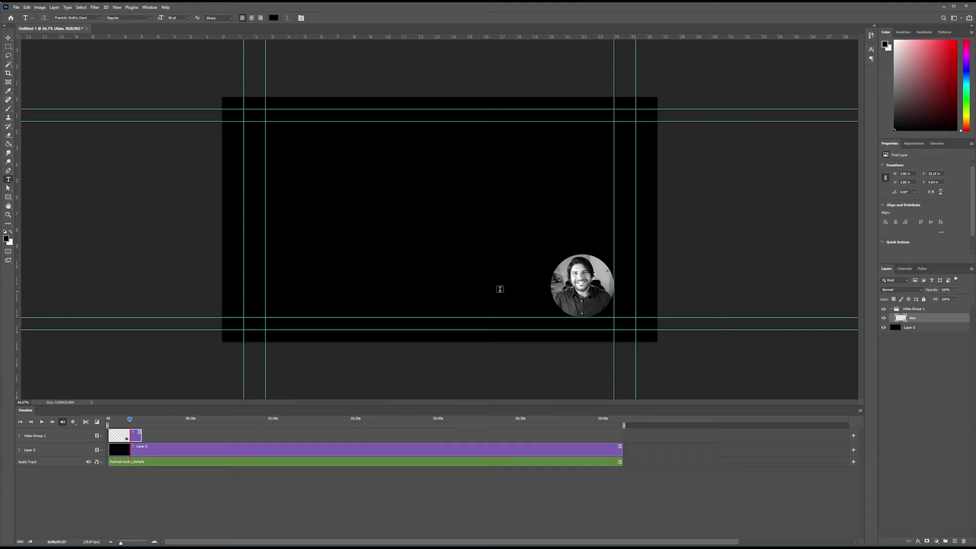
pyautogui.click(413, 281)
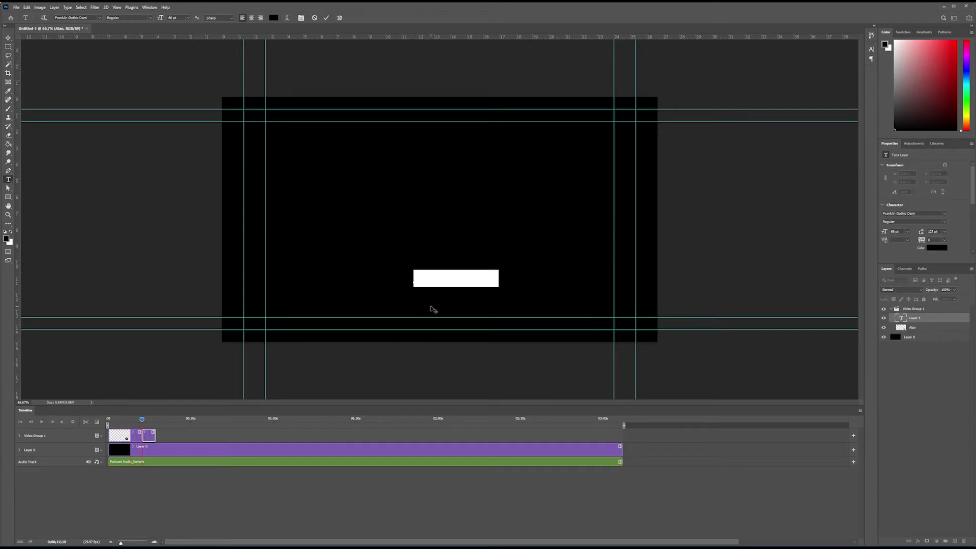
pyautogui.write('Alan Walk')
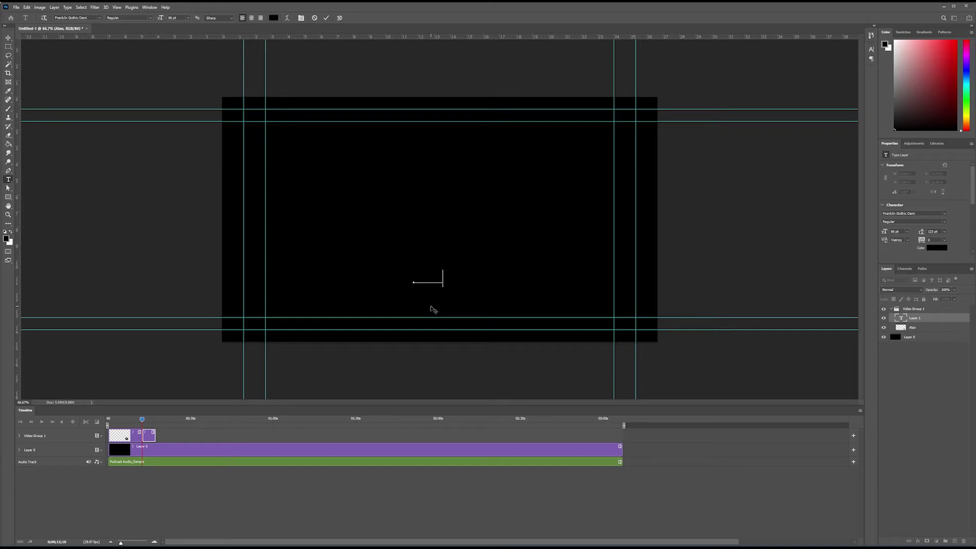
pyautogui.write('er')
# Change the color of the whole speaker name text to white
pyautogui.press('ctrl')
pyautogui.hotkey('ctrl', 'a')
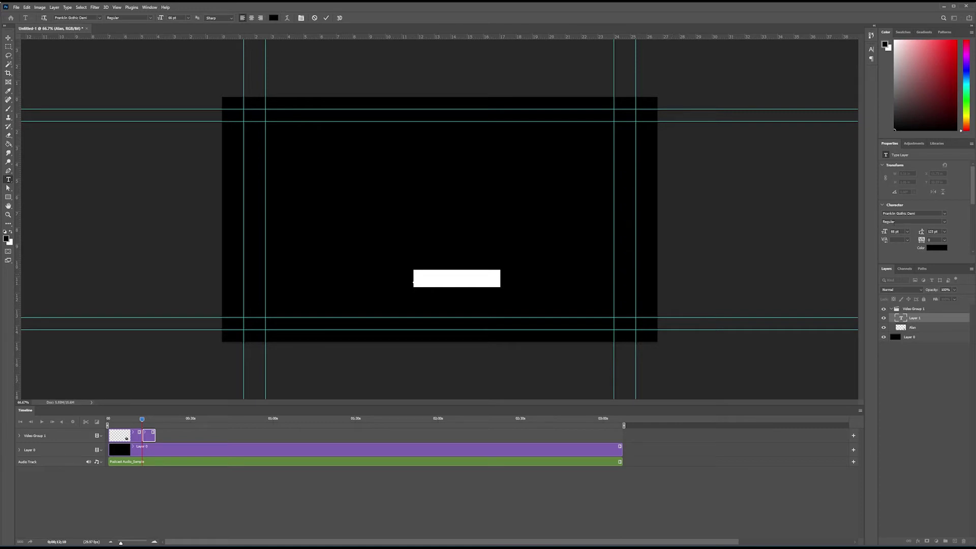
pyautogui.click(871, 49)
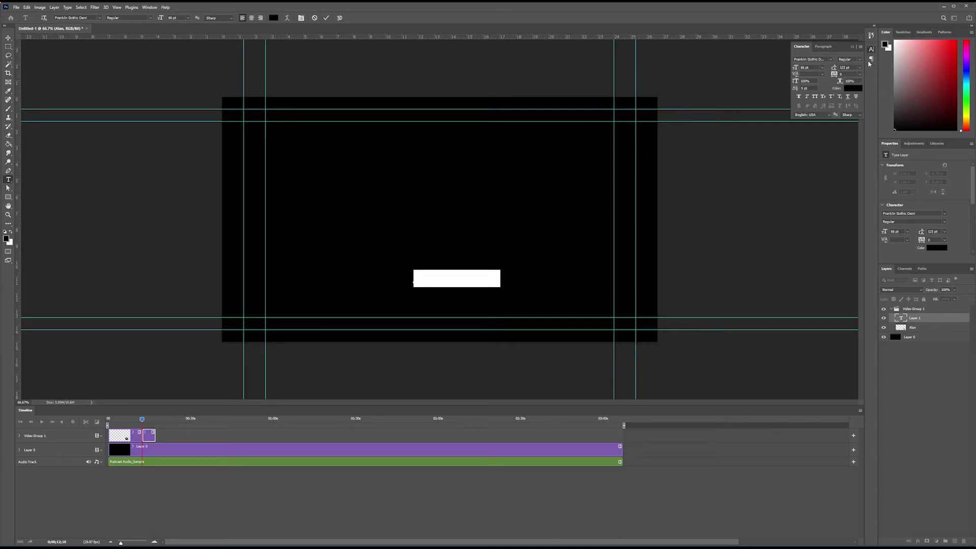
pyautogui.click(853, 90)
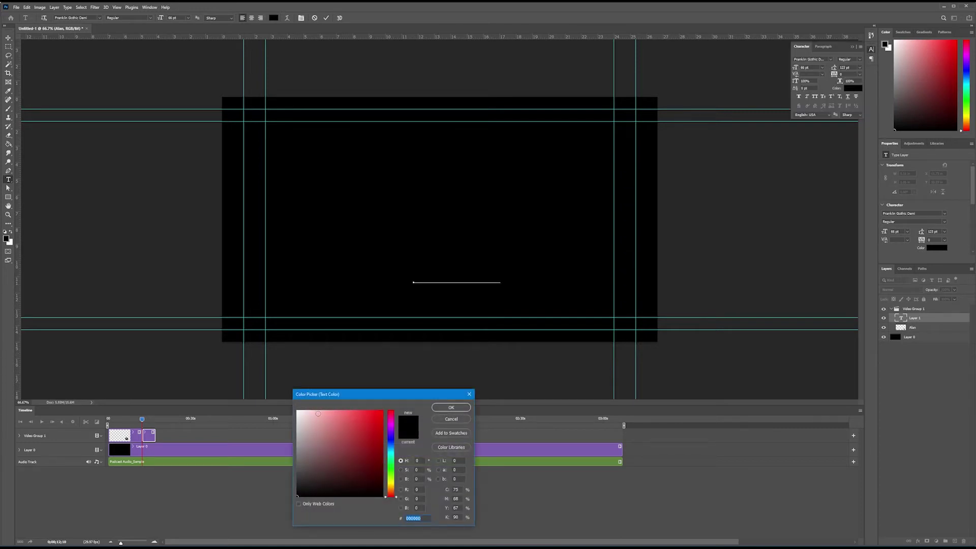
pyautogui.moveTo(305, 416); pyautogui.dragTo(281, 401)
pyautogui.click(456, 407)
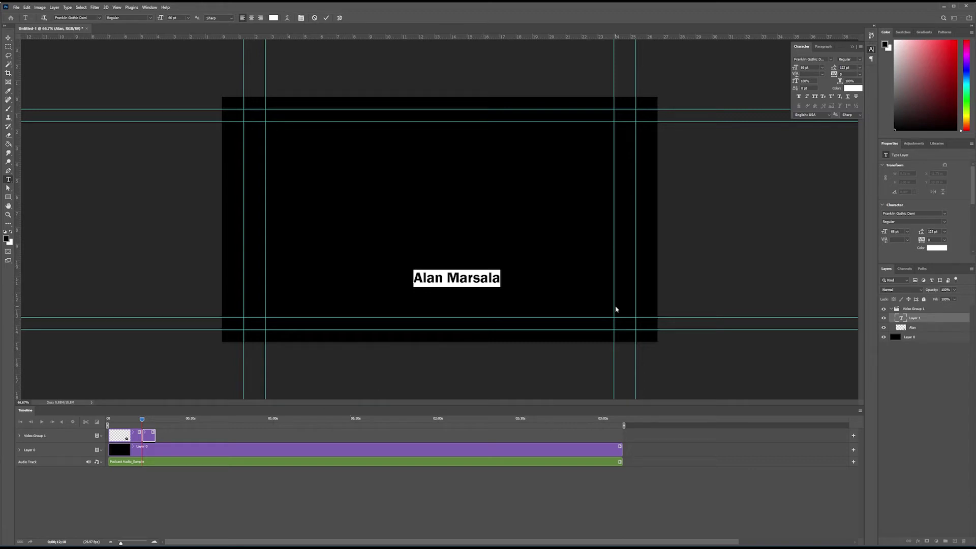
# Add a new video group and move the name clip into it, overlapping the portrait clip and ending with it
pyautogui.click(101, 438)
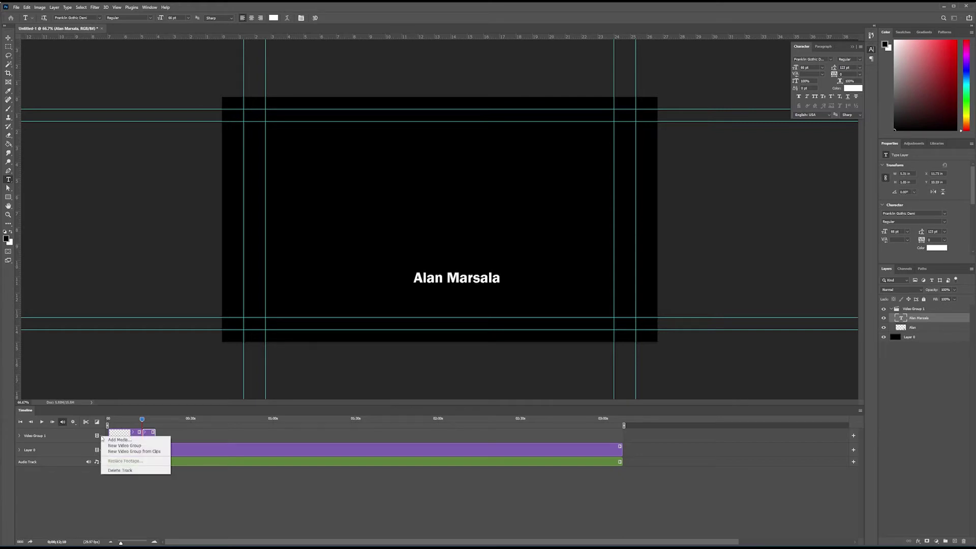
pyautogui.click(125, 445)
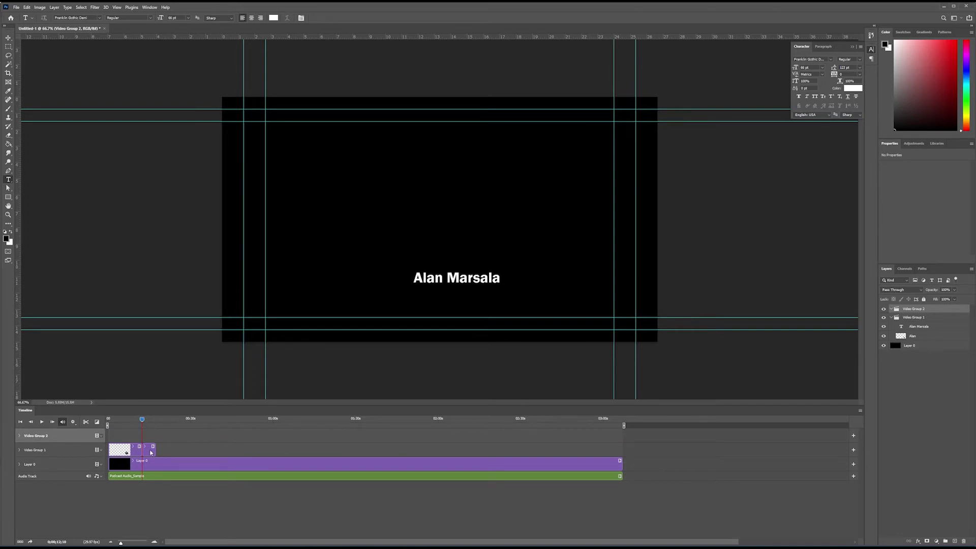
pyautogui.moveTo(151, 453); pyautogui.dragTo(134, 419)
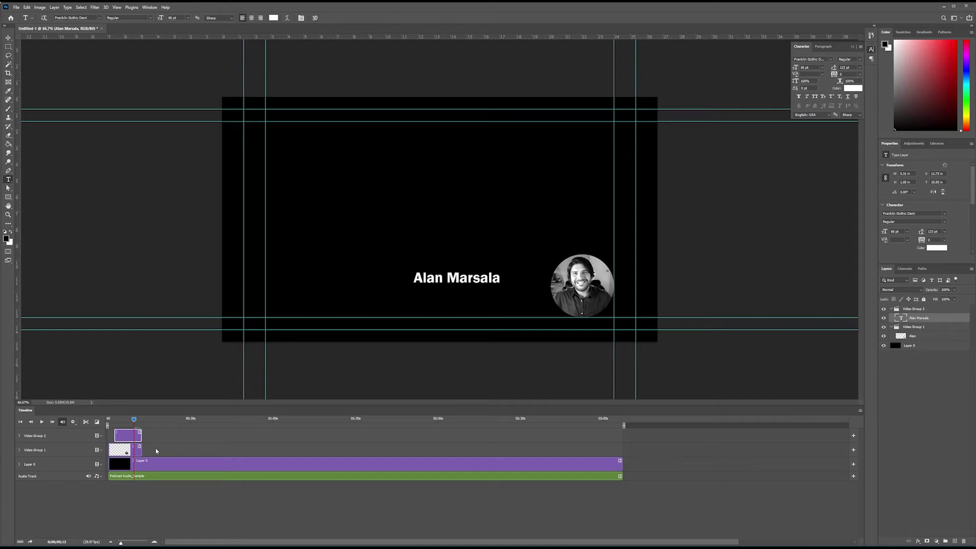
# Rename the portrait's video group as Still Images and the name text's group as Text and Titles
pyautogui.doubleClick(913, 327)
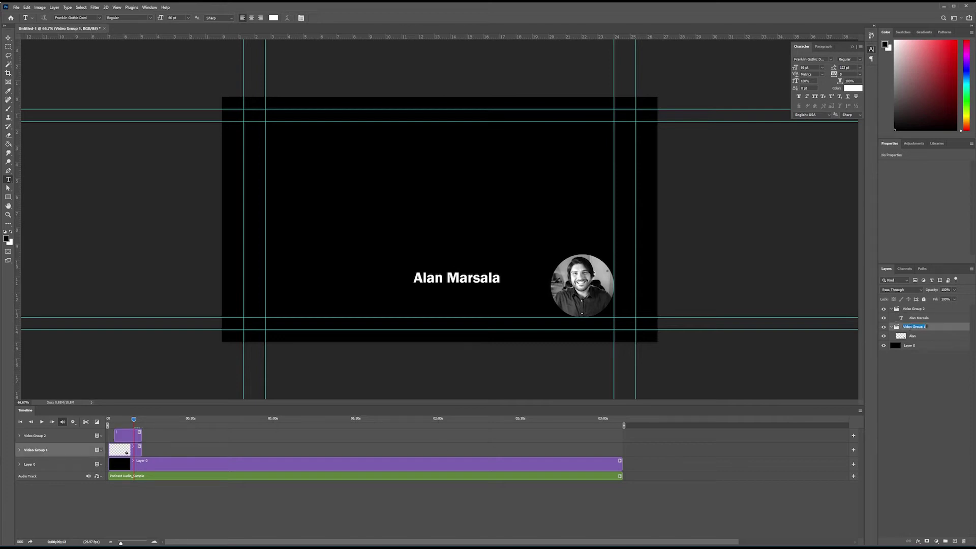
pyautogui.write('Still Images')
pyautogui.click(913, 310)
pyautogui.doubleClick(903, 308)
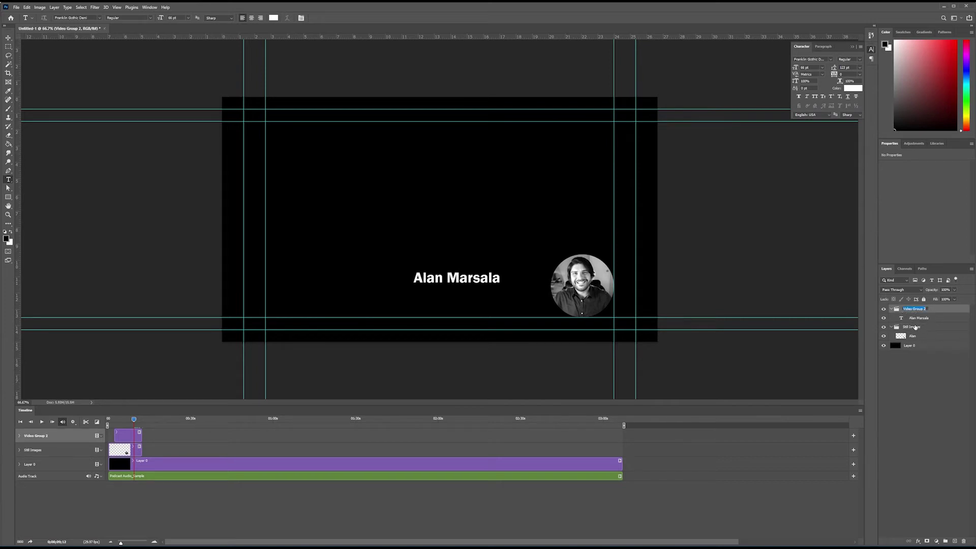
pyautogui.write('Te')
pyautogui.click(920, 361)
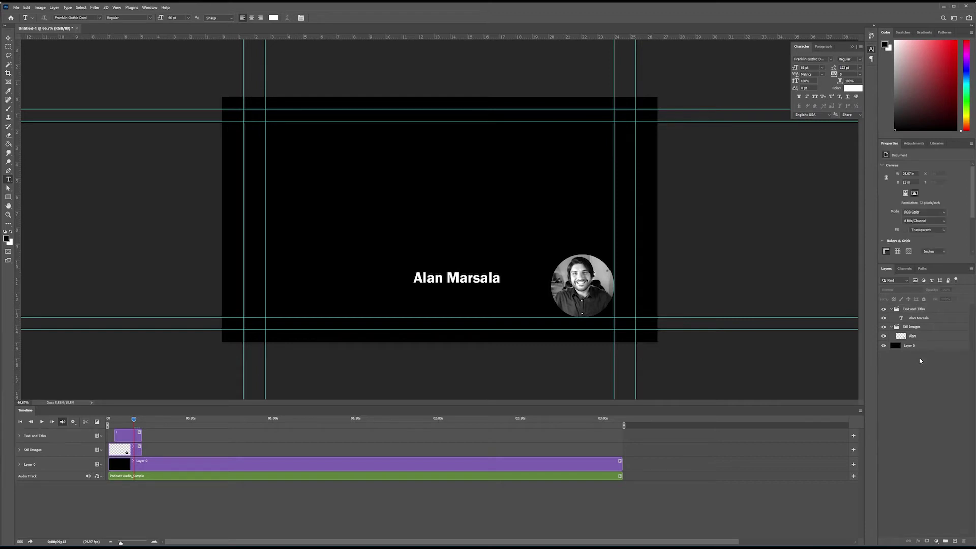
# Add a third video group named Video Clips and place it between Text and Titles and Still Images
pyautogui.click(101, 437)
pyautogui.click(109, 447)
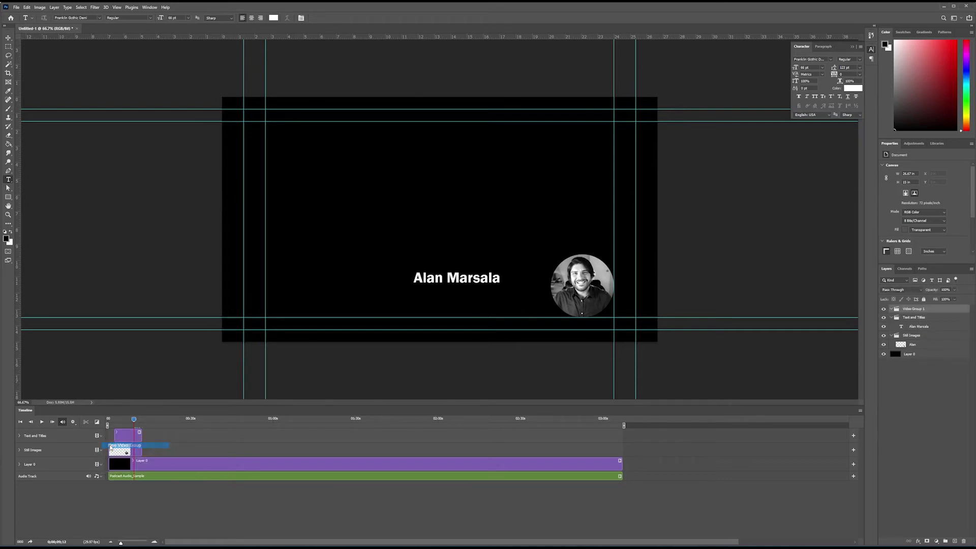
pyautogui.doubleClick(921, 309)
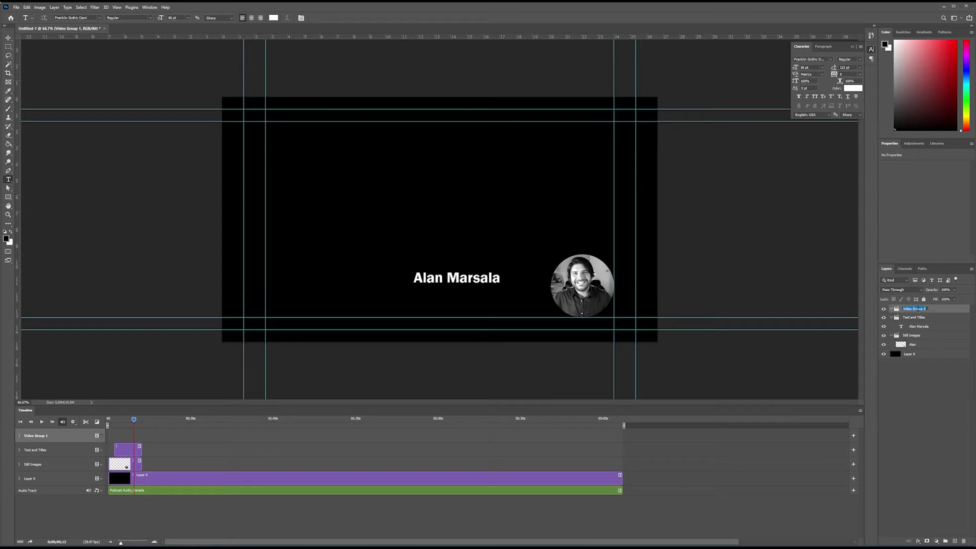
pyautogui.write('Video Clips')
pyautogui.click(947, 397)
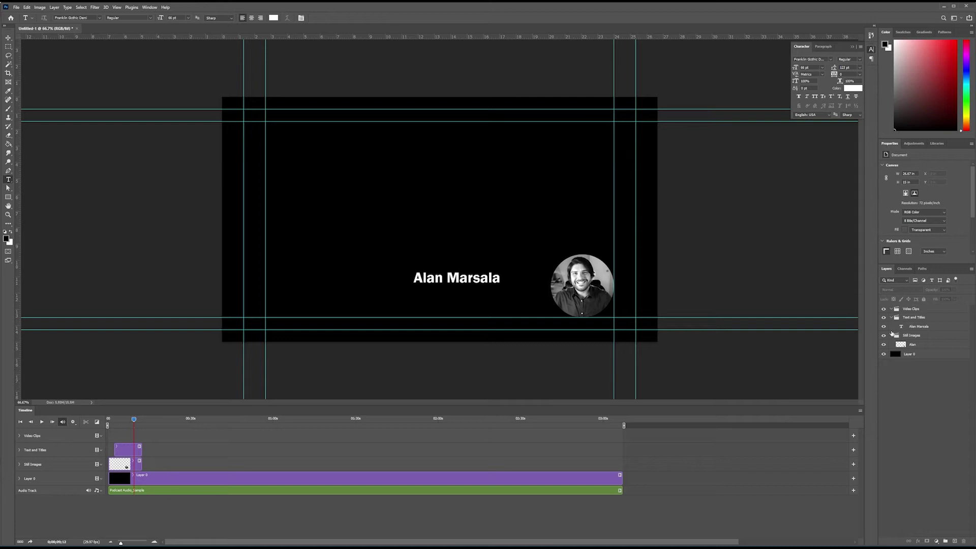
pyautogui.moveTo(907, 318); pyautogui.dragTo(908, 308)
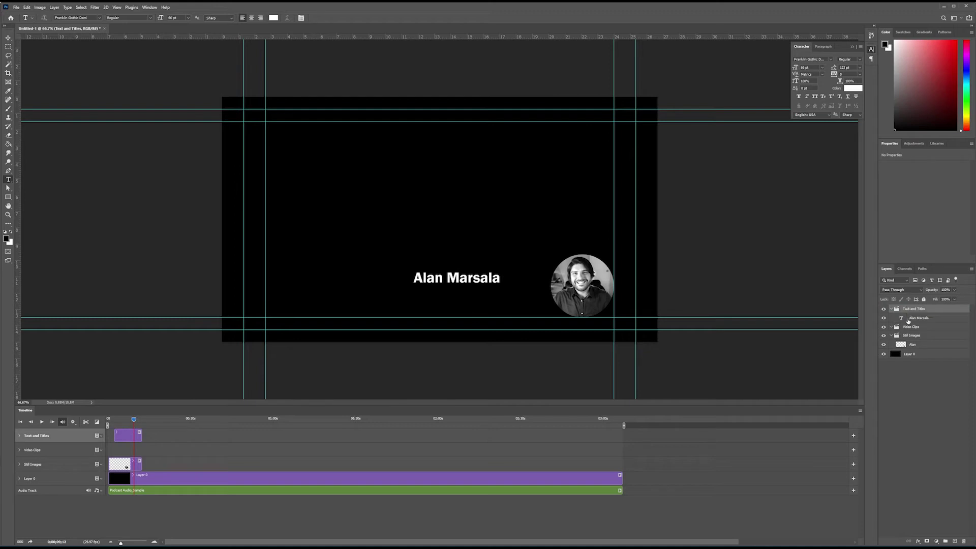
# Play the first few seconds of the timeline from the start to check the name's timing over the portrait
pyautogui.moveTo(134, 419); pyautogui.dragTo(107, 423)
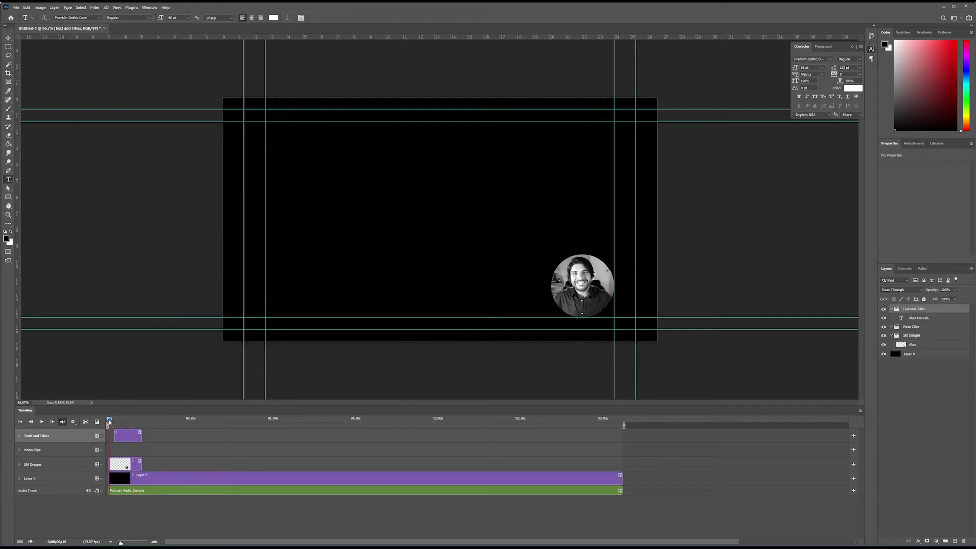
pyautogui.press('space')
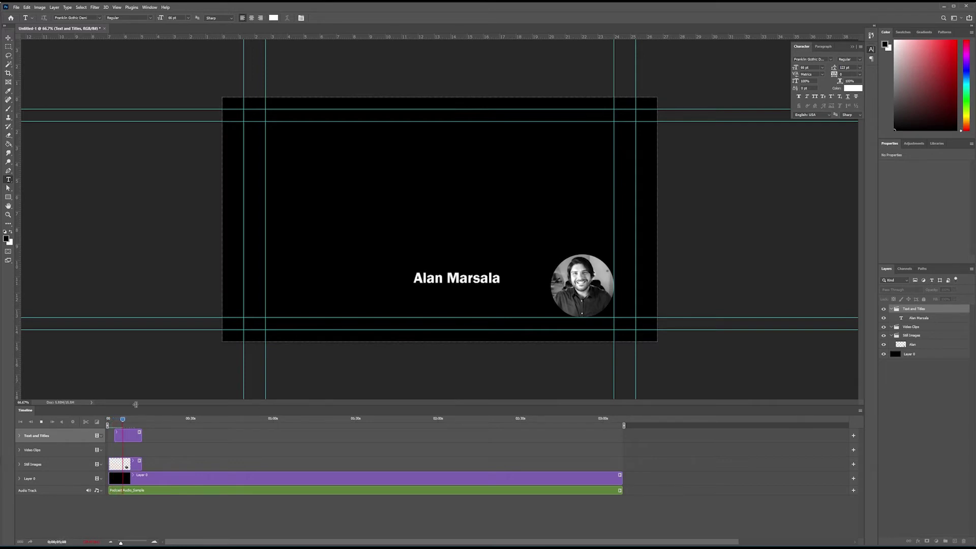
pyautogui.press('space')
# Move the portrait to the lower-left corner of the inner safe-area guides with the name beside its base, and play a few seconds
pyautogui.press('v')
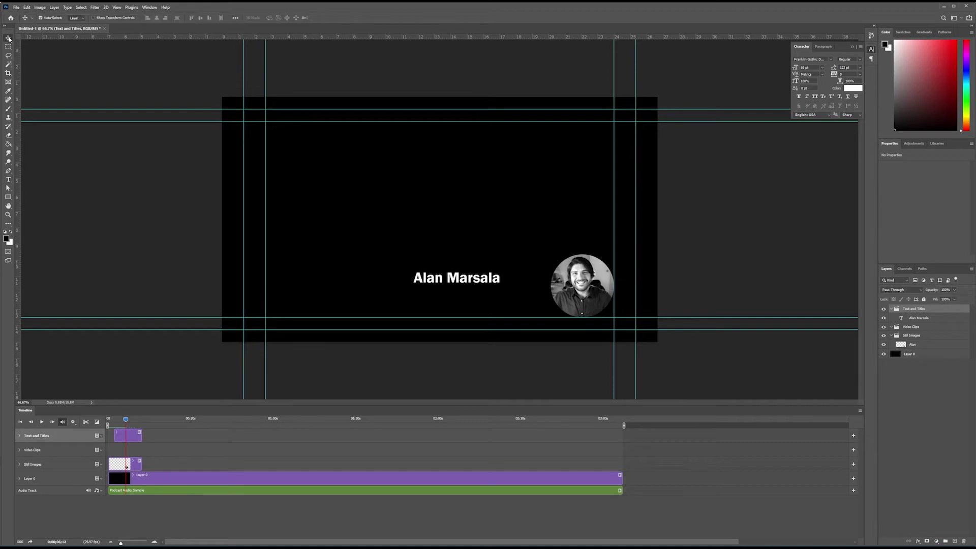
pyautogui.moveTo(464, 281); pyautogui.dragTo(508, 288)
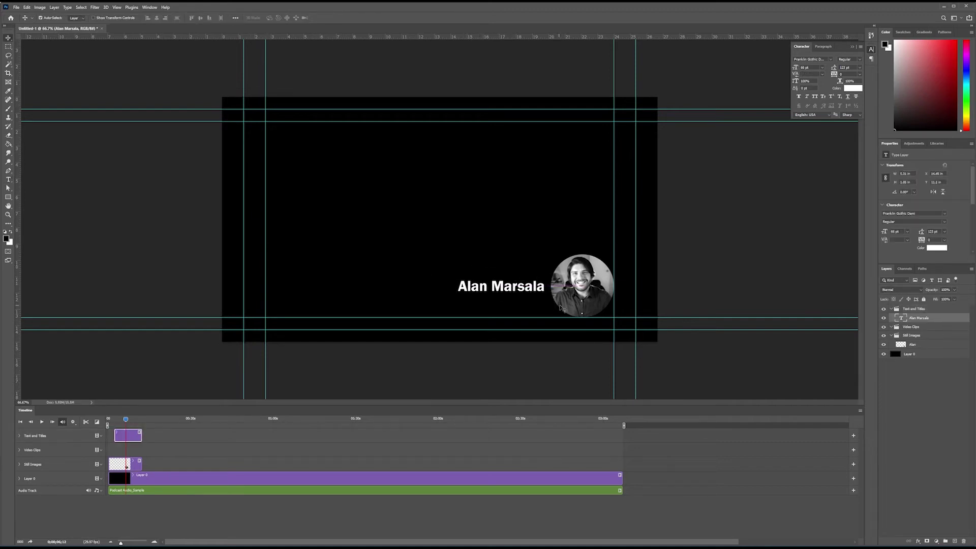
pyautogui.moveTo(583, 301); pyautogui.dragTo(298, 299)
pyautogui.moveTo(496, 294); pyautogui.dragTo(361, 314)
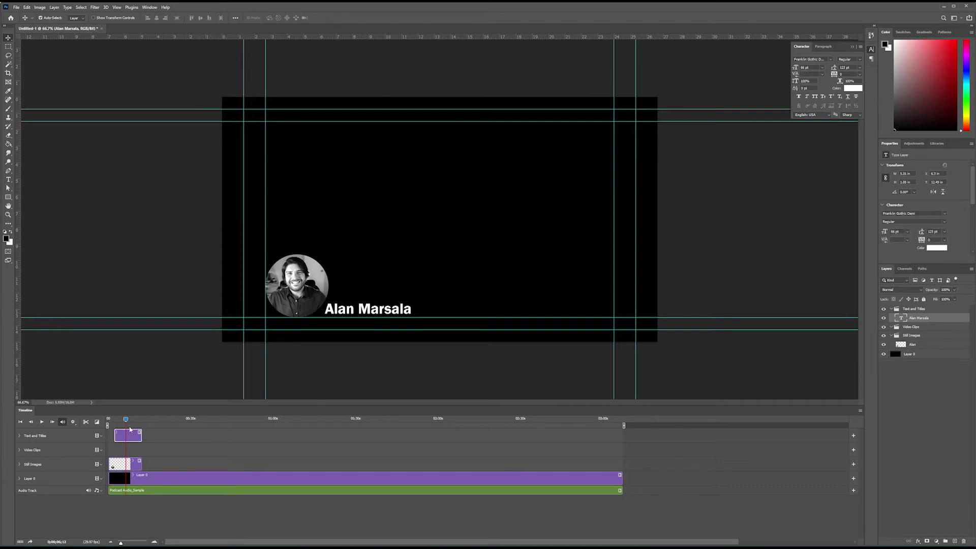
pyautogui.press('space')
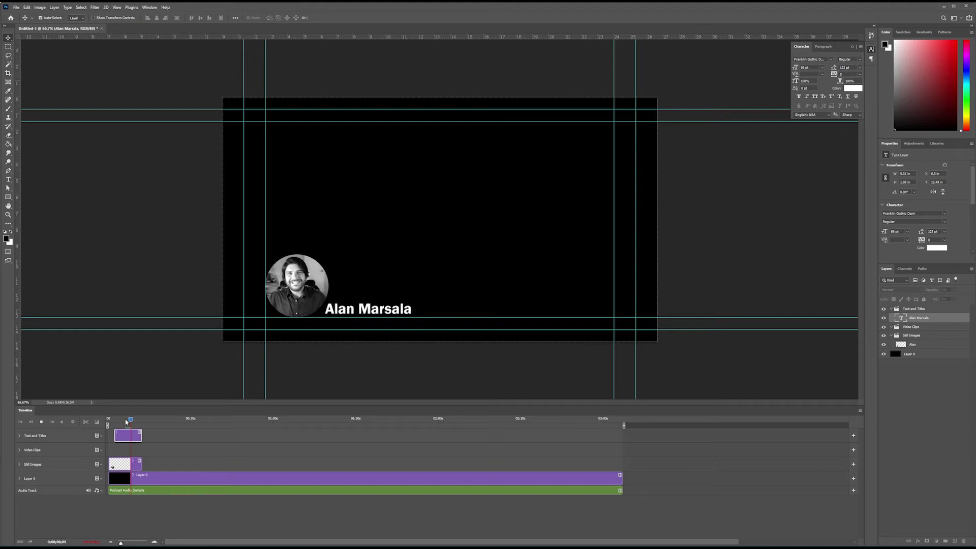
pyautogui.press('space')
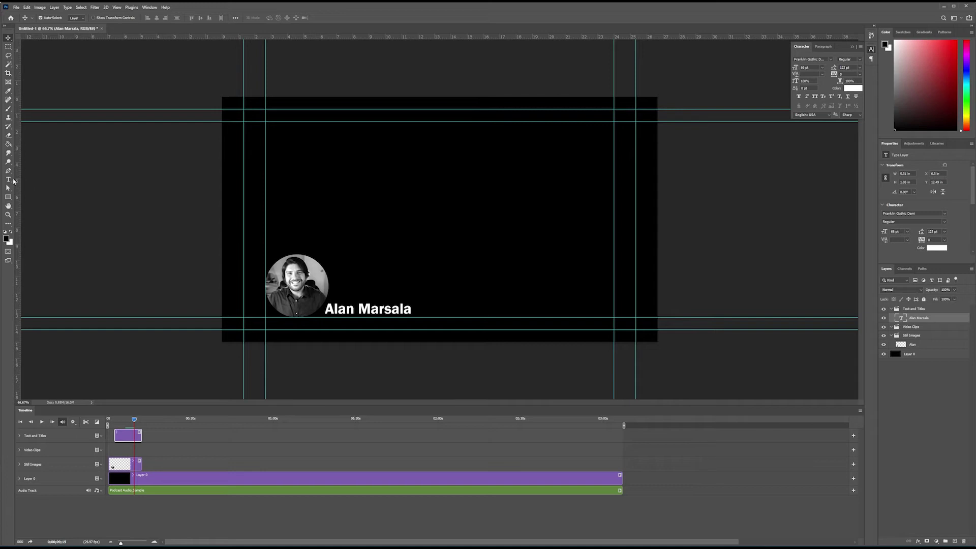
# Add a three-line title reading "WHAT IT MEANS / TO SUCCEED IN THE / CREATIVE INDUSTRY" after the name clip
pyautogui.click(8, 181)
pyautogui.click(353, 206)
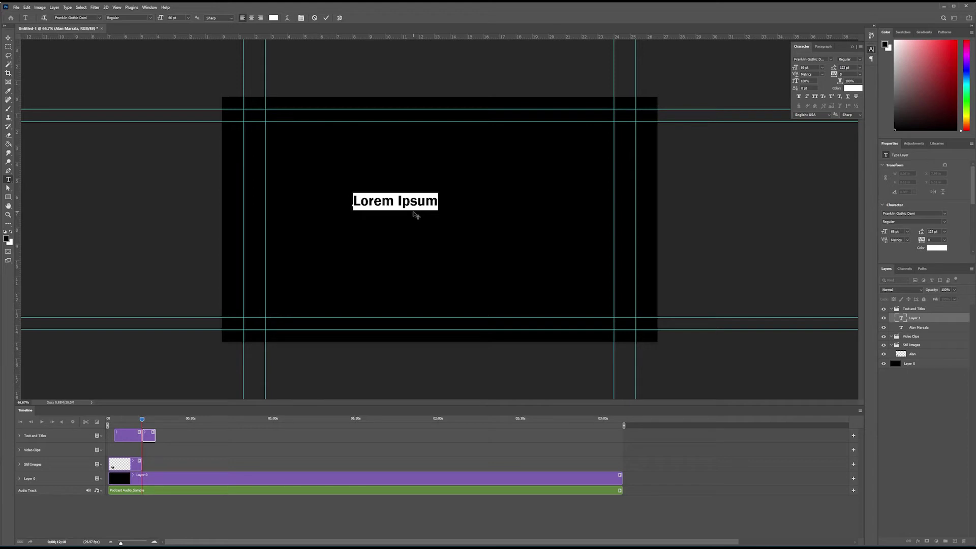
pyautogui.write('WHAT IT MEANS')
pyautogui.press('Return')
pyautogui.write('TO SUCCEED IN ')
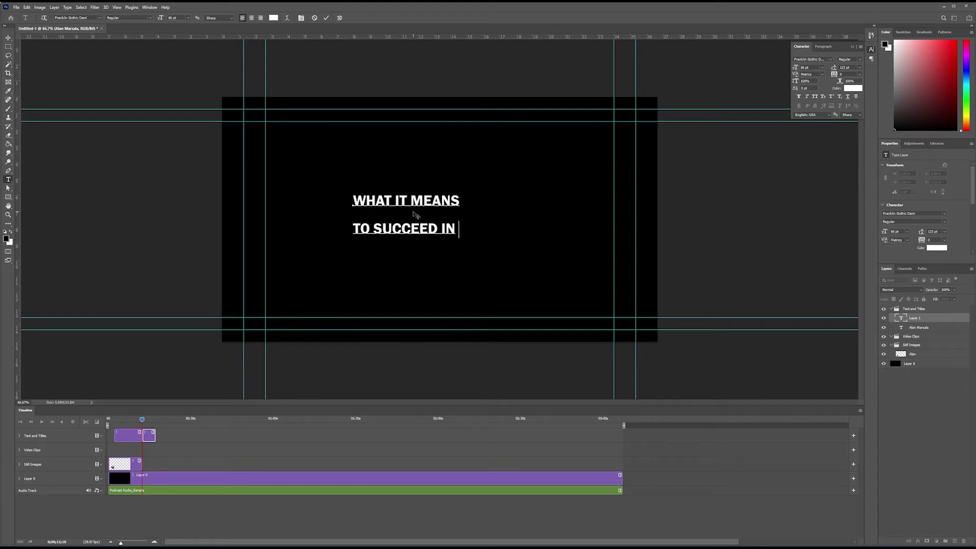
pyautogui.write('THE')
pyautogui.press('Return')
pyautogui.write('CREATIVE INDUSTRY')
# Center-align the three title lines and set their font size to 101 pt with 117 pt leading
pyautogui.hotkey('ctrl', 'a')
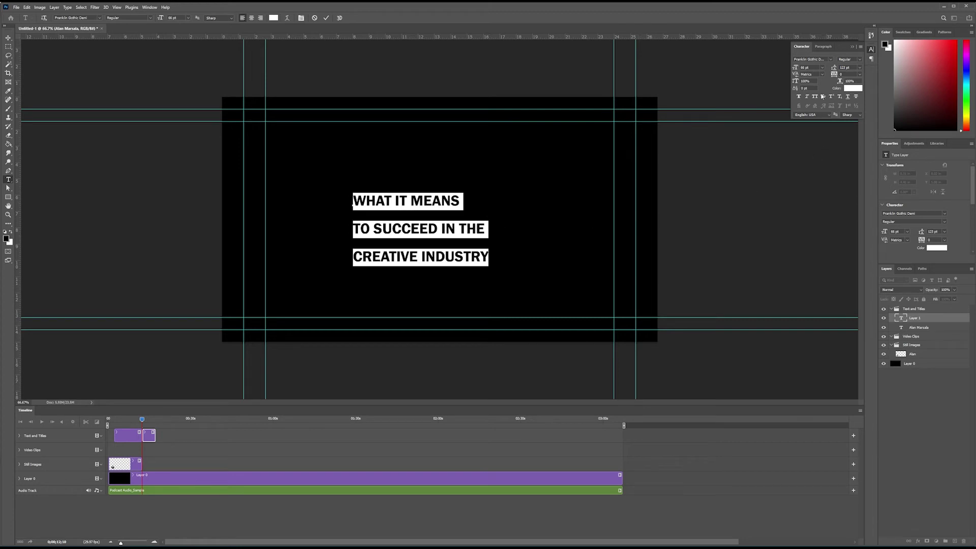
pyautogui.click(871, 59)
pyautogui.click(810, 60)
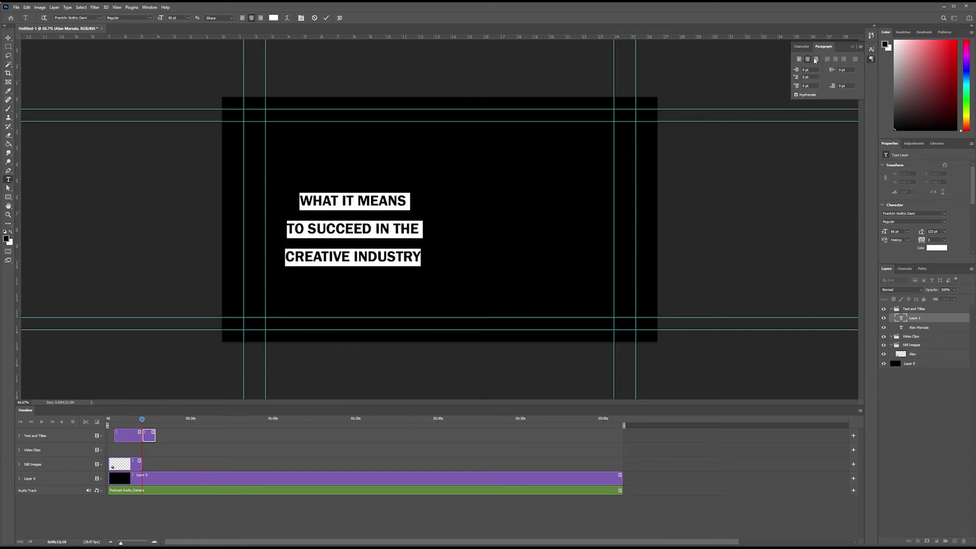
pyautogui.click(871, 50)
pyautogui.moveTo(796, 69); pyautogui.dragTo(833, 70)
# Move the title near the middle and align it to the canvas center both horizontally and vertically
pyautogui.click(8, 38)
pyautogui.moveTo(309, 221); pyautogui.dragTo(413, 229)
pyautogui.click(902, 319)
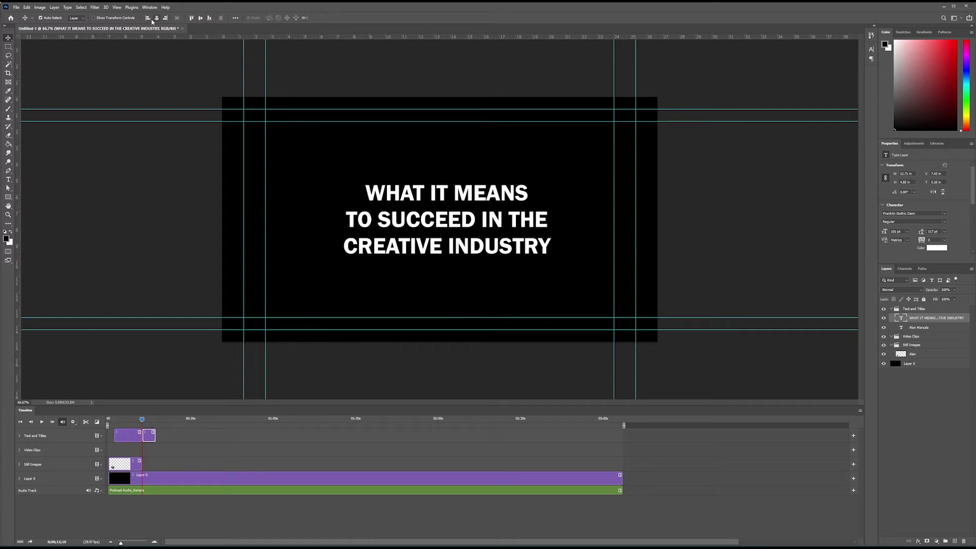
pyautogui.click(235, 18)
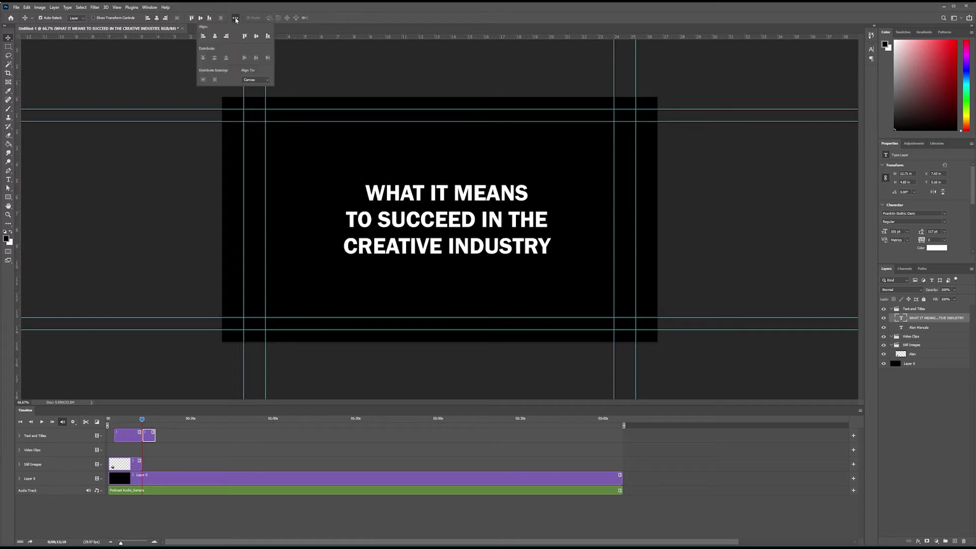
pyautogui.click(254, 80)
pyautogui.click(251, 89)
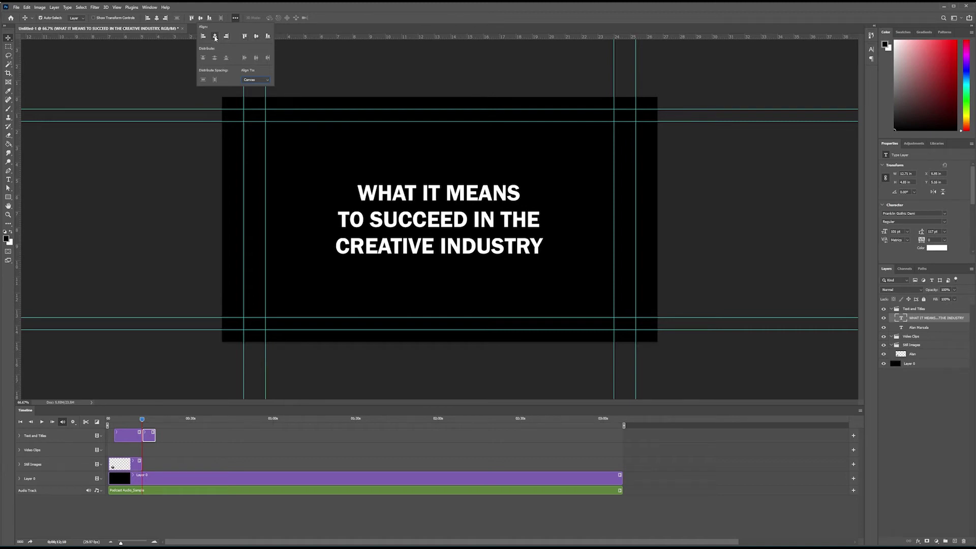
pyautogui.click(255, 37)
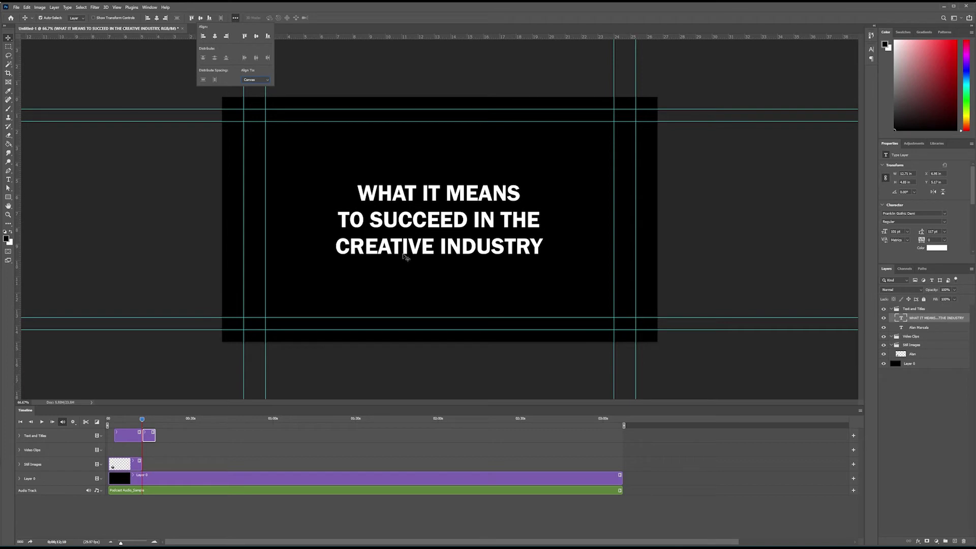
pyautogui.click(7, 38)
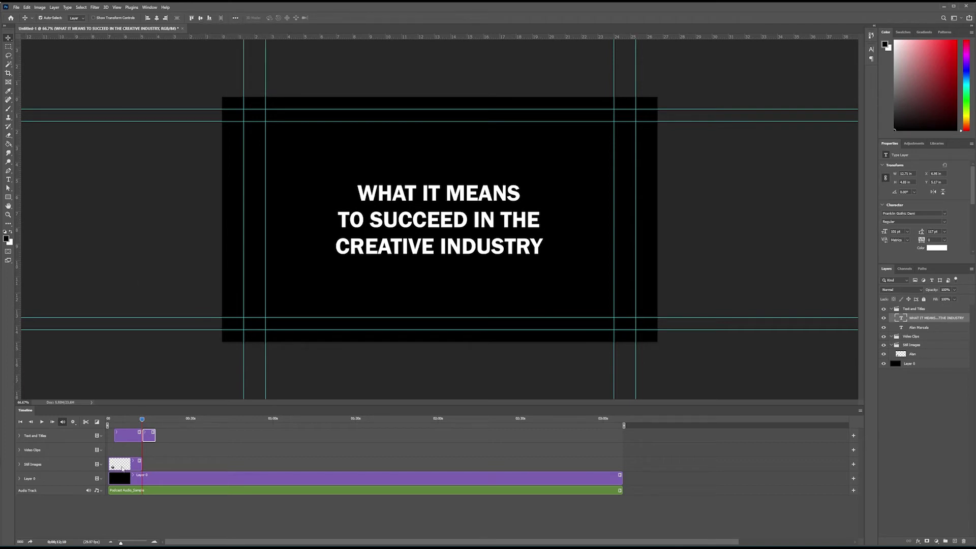
# Play the timeline from the start to about 10 seconds to review the portrait and name
pyautogui.click(109, 420)
pyautogui.press('space')
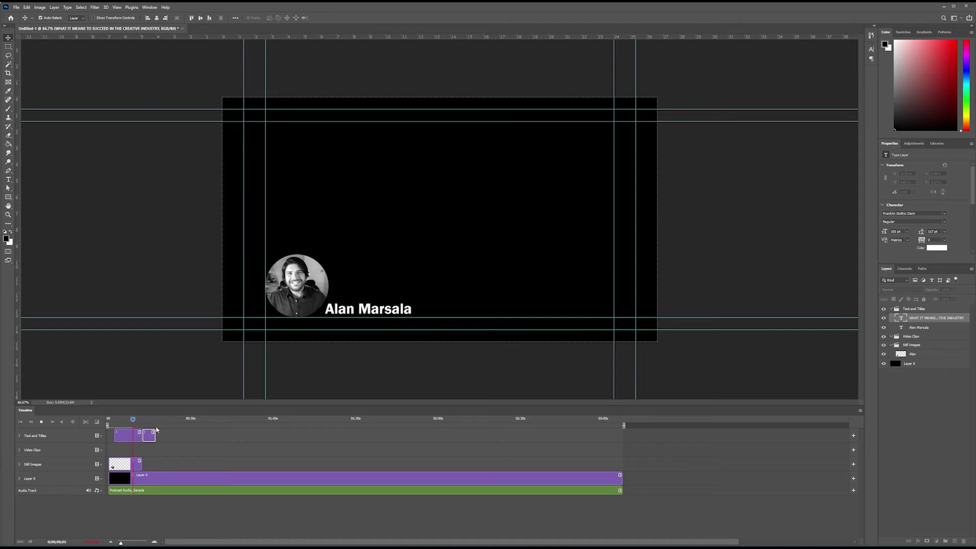
pyautogui.press('space')
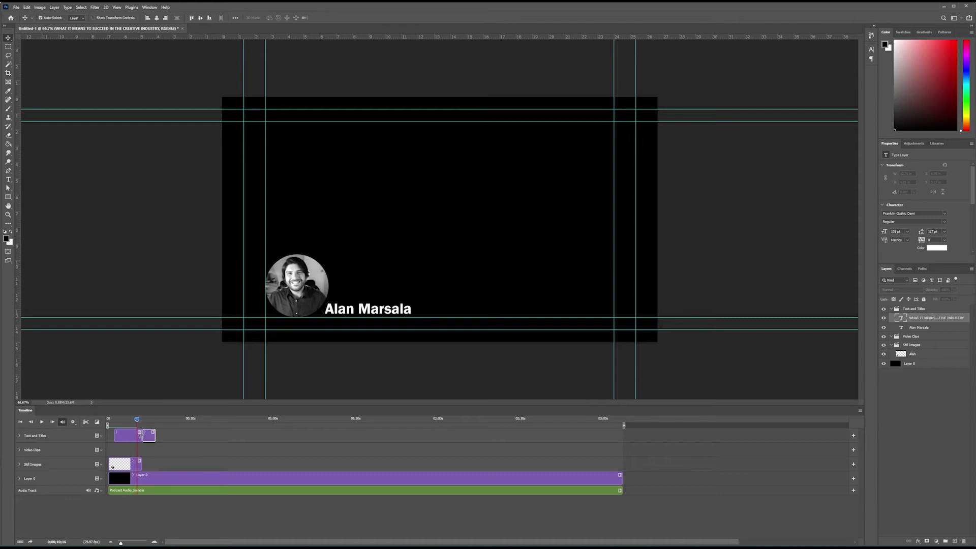
# Shorten the ends of the name and portrait clips equally so the title starts sooner, and play the transition
pyautogui.moveTo(141, 436); pyautogui.dragTo(139, 465)
pyautogui.moveTo(136, 419); pyautogui.dragTo(134, 421)
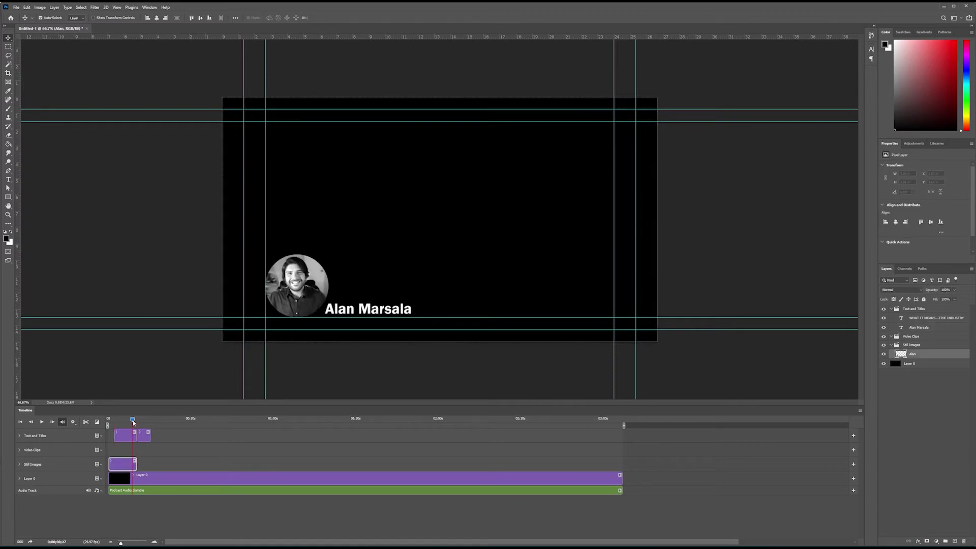
pyautogui.press('space')
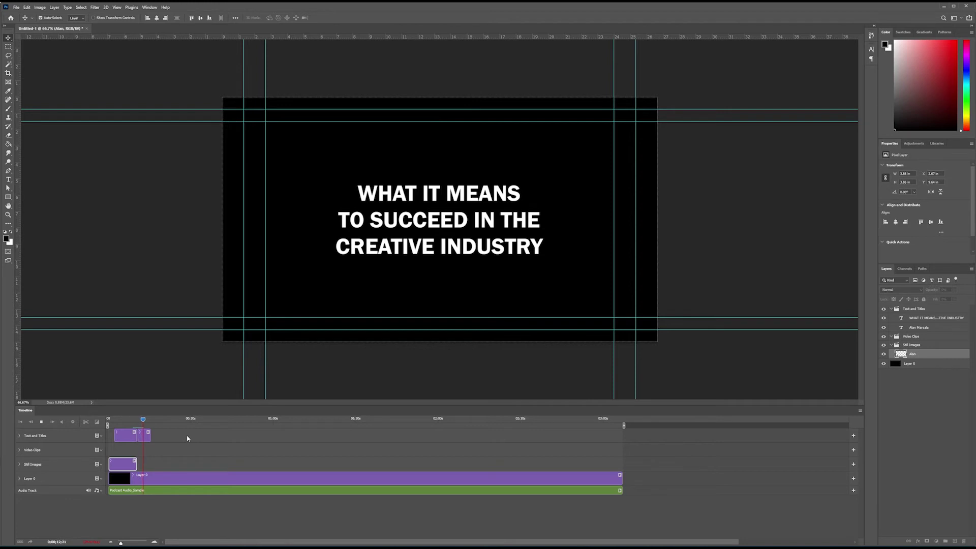
pyautogui.press('space')
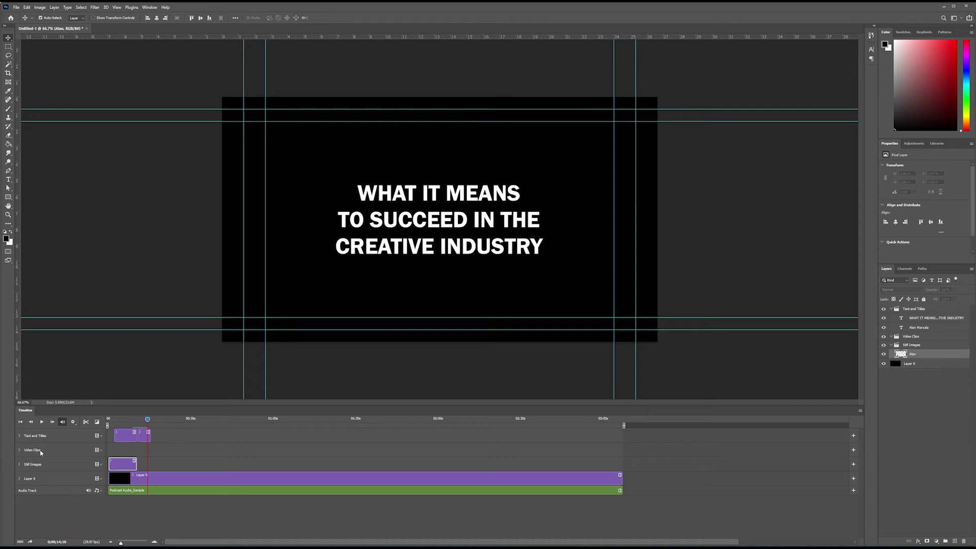
# Add the Artist_1 video from the Footage folder to the Video Clips group
pyautogui.click(101, 452)
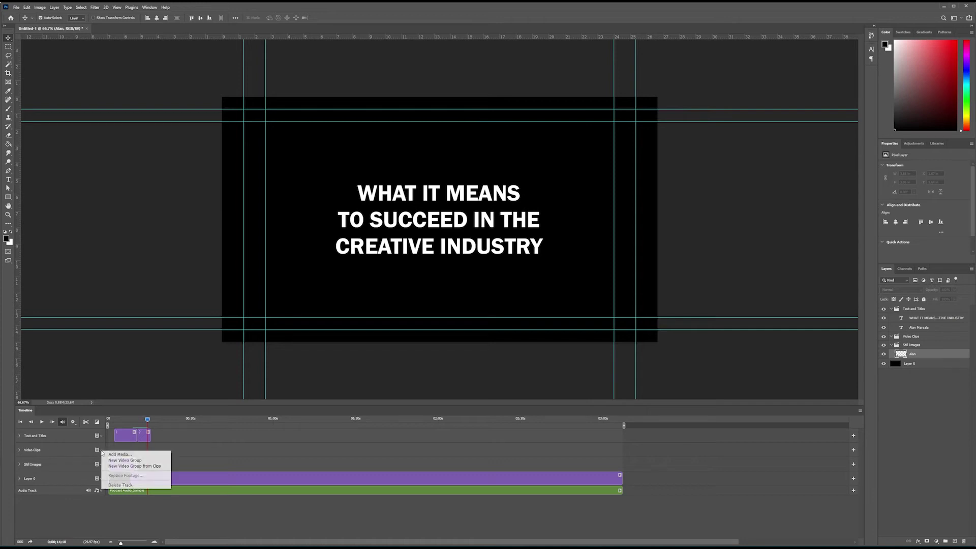
pyautogui.click(112, 457)
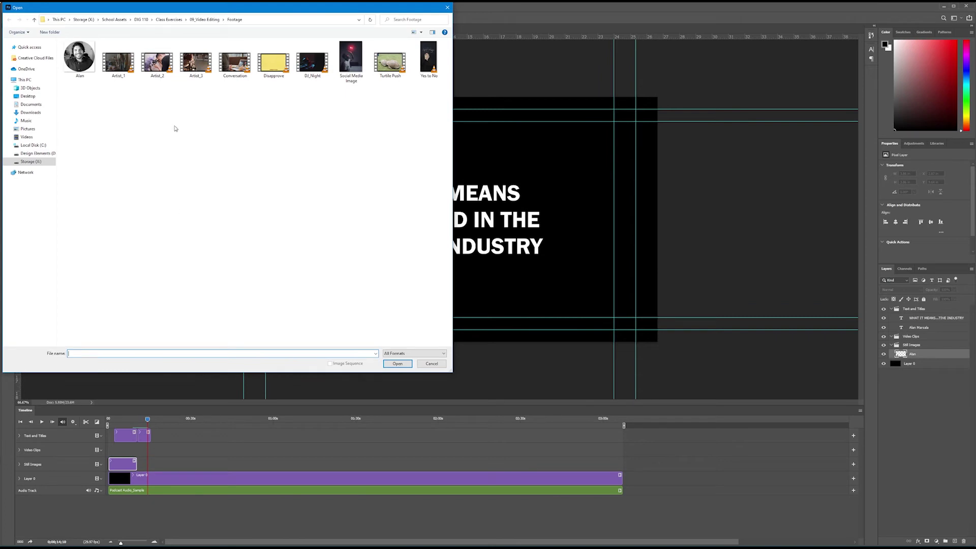
pyautogui.click(121, 76)
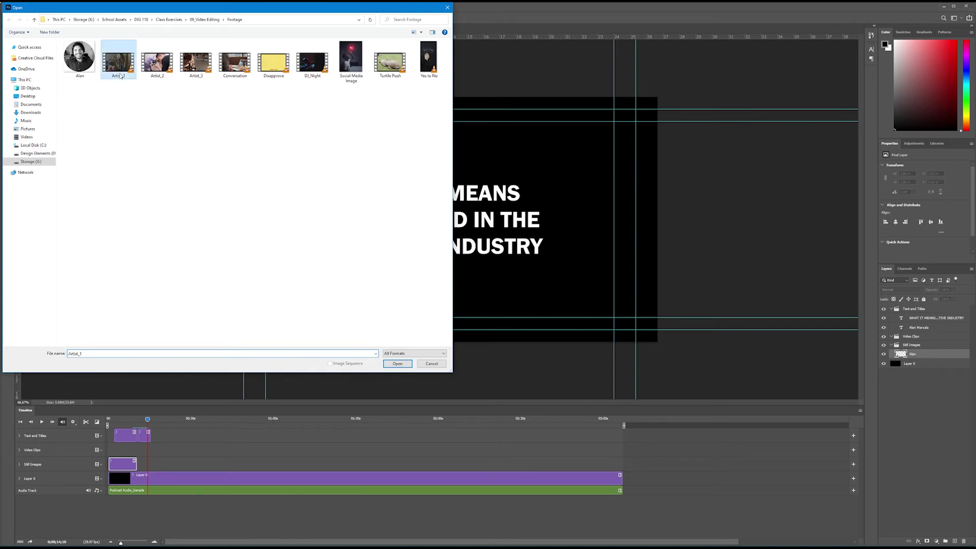
pyautogui.click(385, 364)
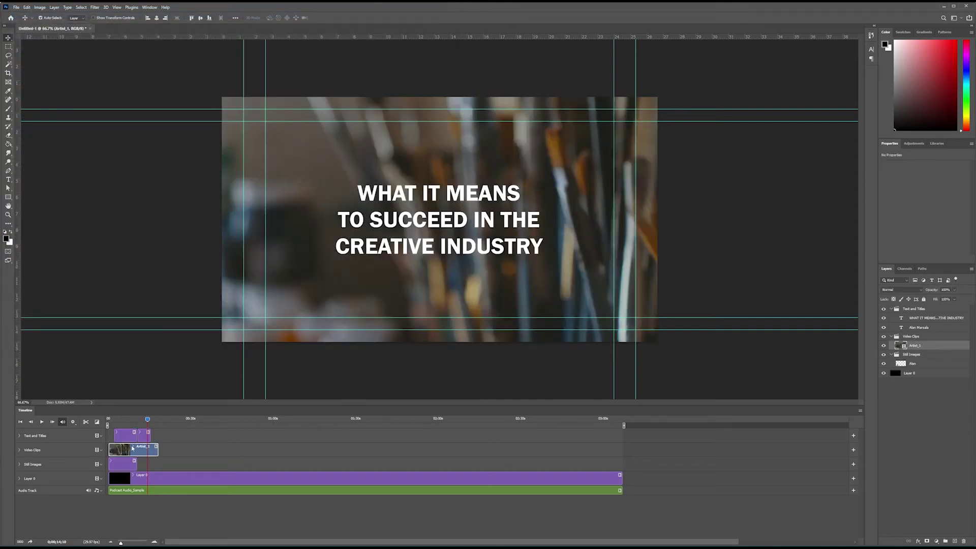
# Convert the Artist_1 clip to a smart object and scale it down to slightly larger than the canvas
pyautogui.scroll(-2, 361, 308)
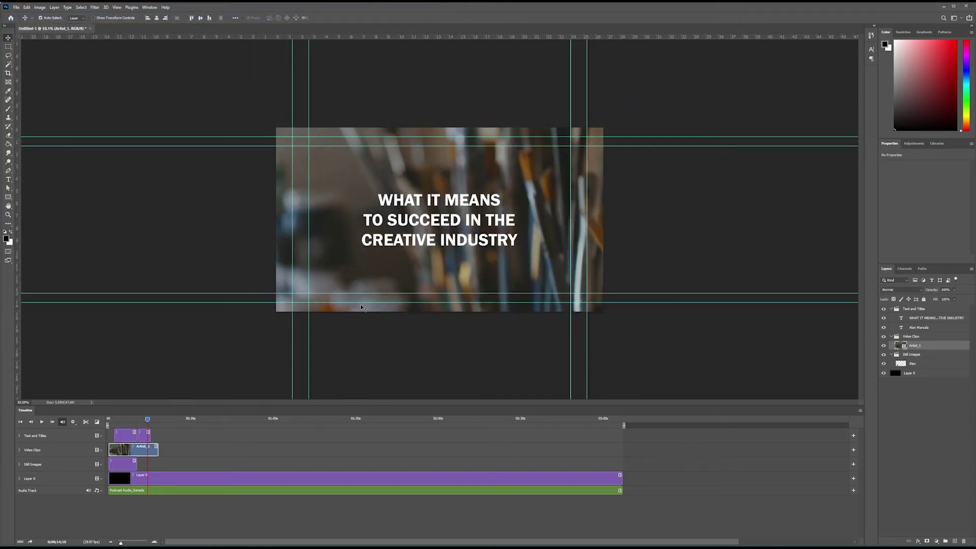
pyautogui.scroll(-1, 362, 308)
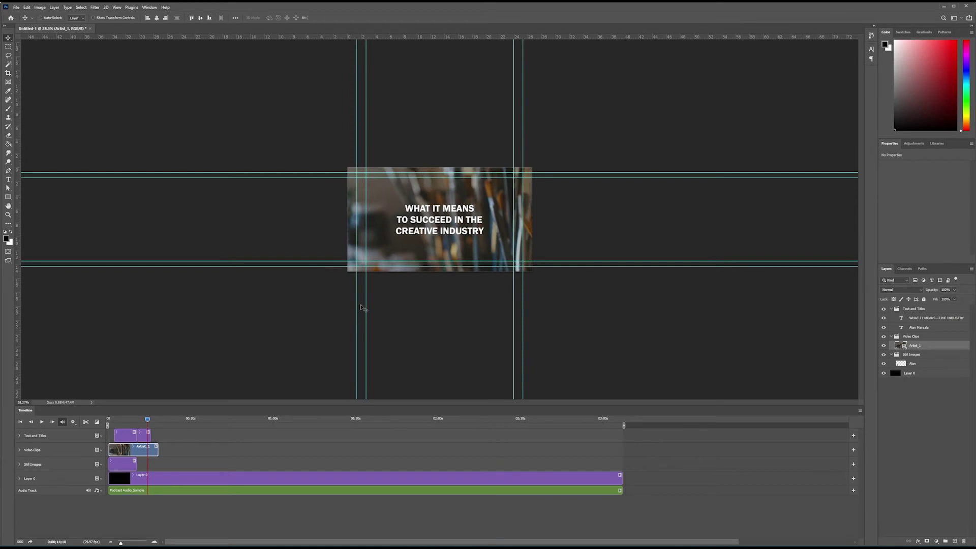
pyautogui.hotkey('ctrl', 't')
pyautogui.click(463, 201)
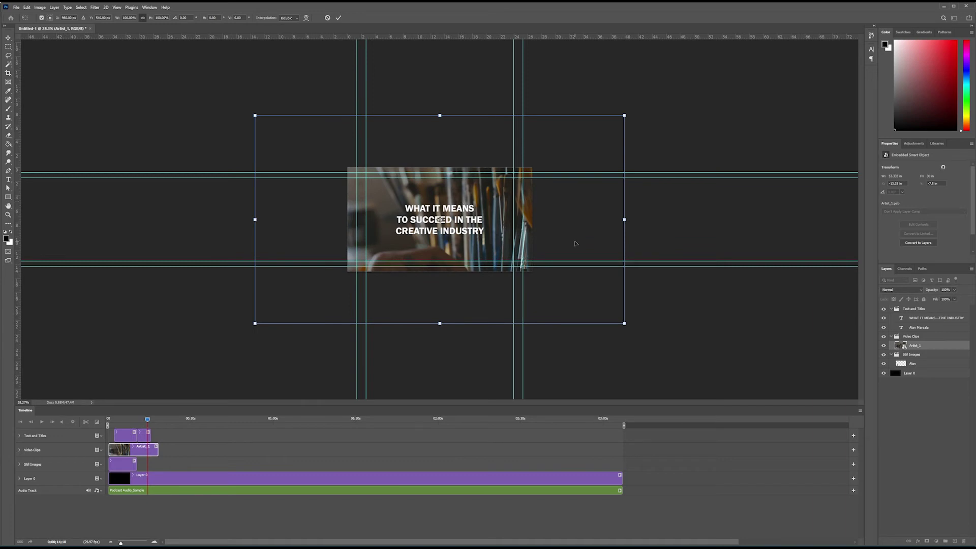
pyautogui.moveTo(624, 324); pyautogui.dragTo(542, 275)
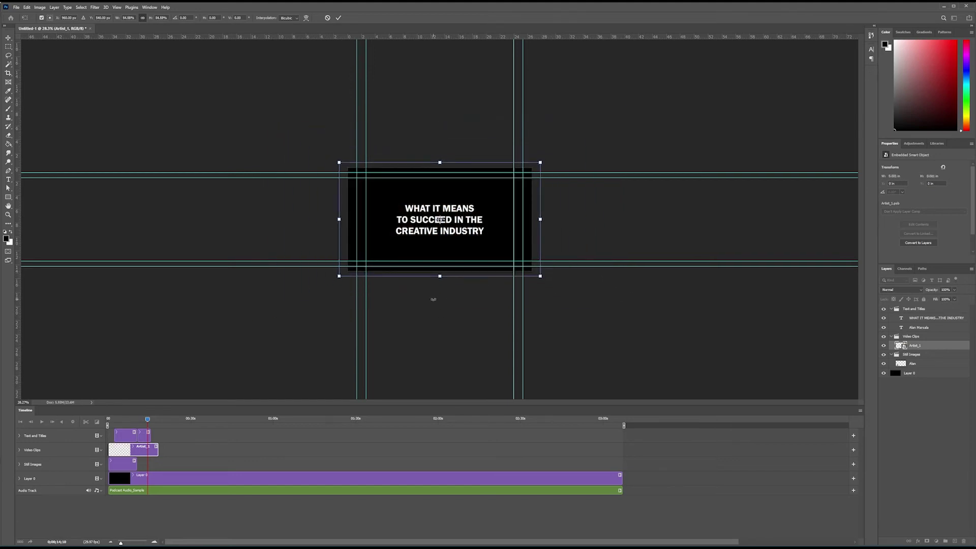
pyautogui.press('Return')
pyautogui.scroll(2, 452, 254)
pyautogui.scroll(2, 452, 254)
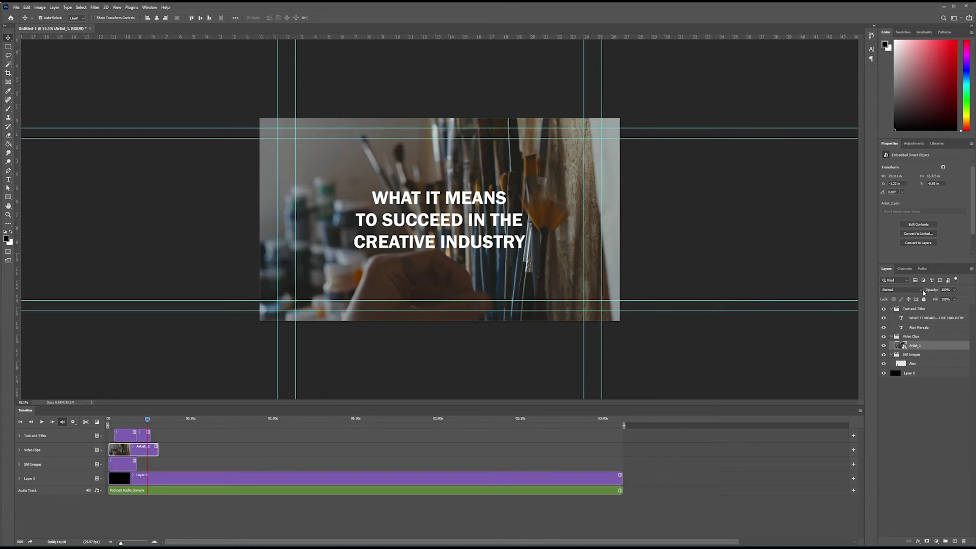
# Lower the Artist_1 clip's opacity to darken it and trim its start to line up with the title clip
pyautogui.moveTo(931, 290); pyautogui.dragTo(914, 296)
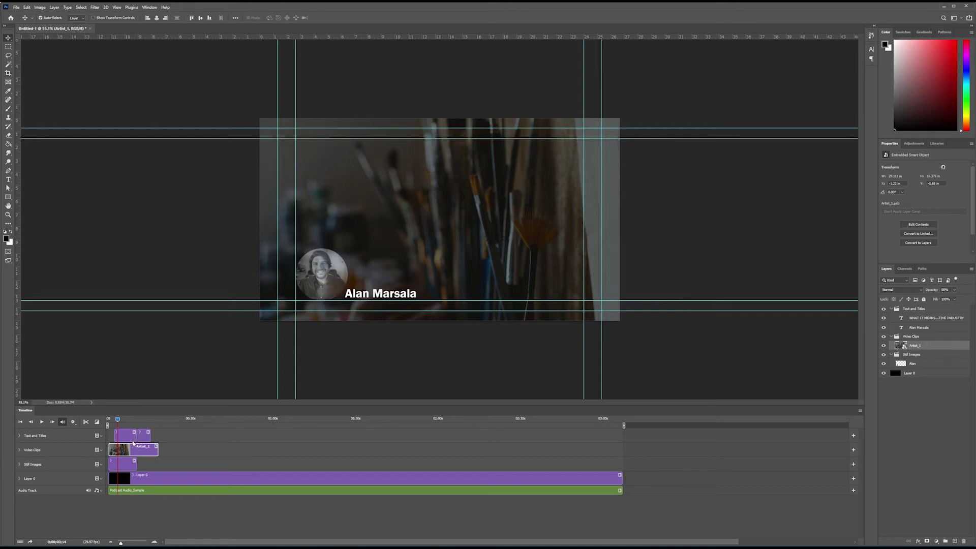
pyautogui.moveTo(111, 451); pyautogui.dragTo(153, 451)
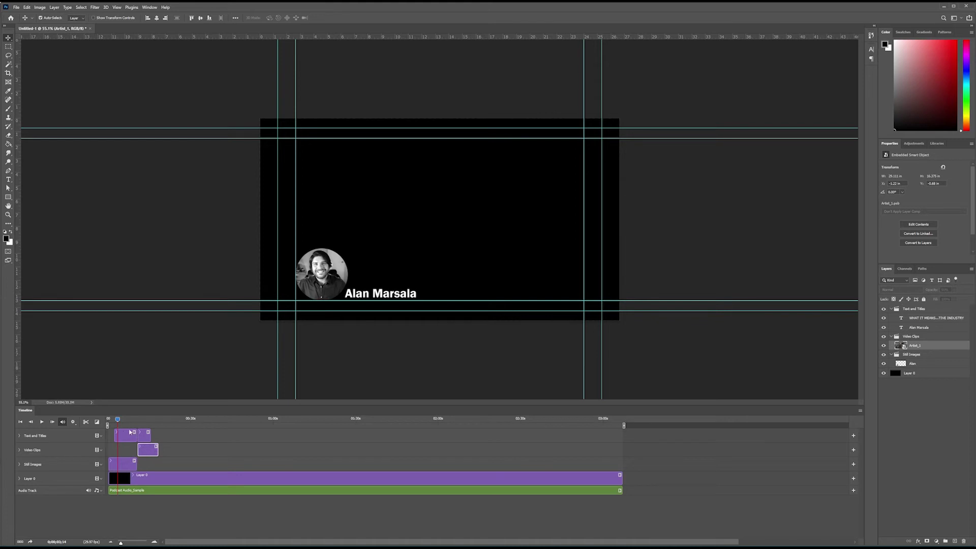
pyautogui.press('space')
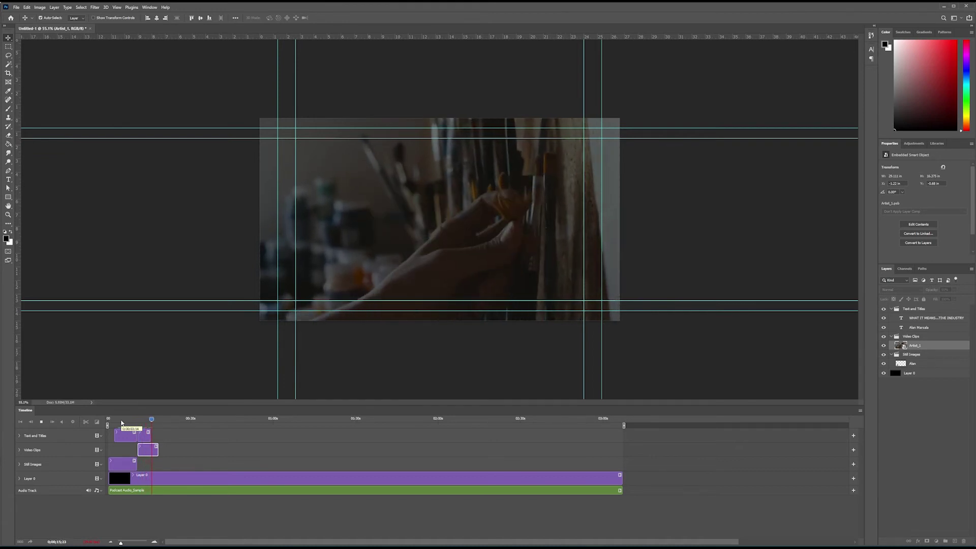
pyautogui.press('space')
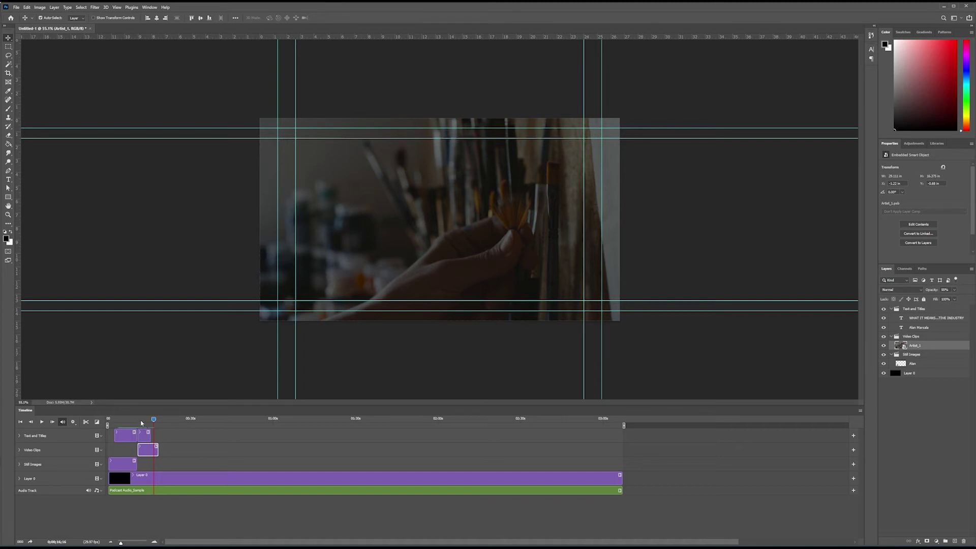
pyautogui.click(141, 420)
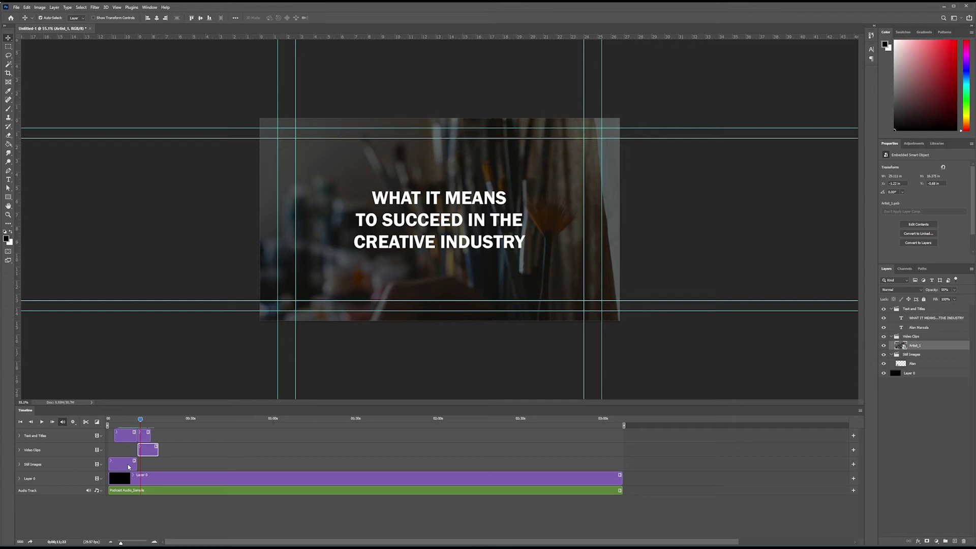
# Add the DJ_Night video after Artist_1, extend the title to Artist_1's end, and trim DJ_Night's end to about 31 seconds
pyautogui.click(99, 450)
pyautogui.click(113, 456)
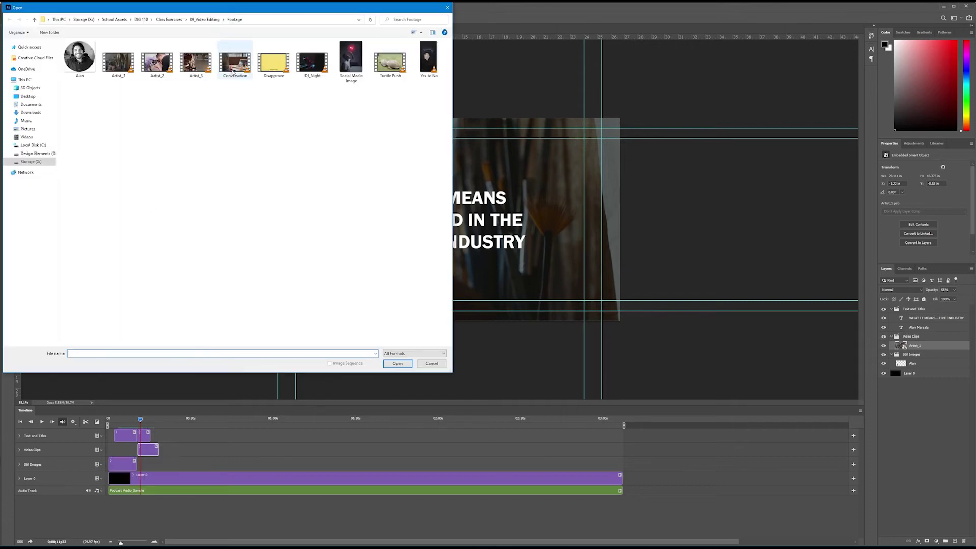
pyautogui.doubleClick(312, 62)
pyautogui.press('space')
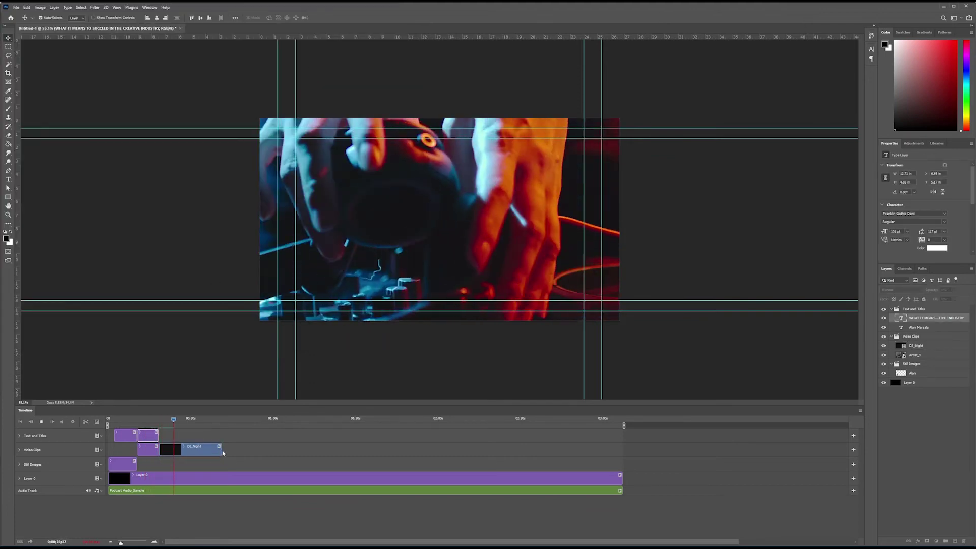
pyautogui.moveTo(221, 450); pyautogui.dragTo(194, 452)
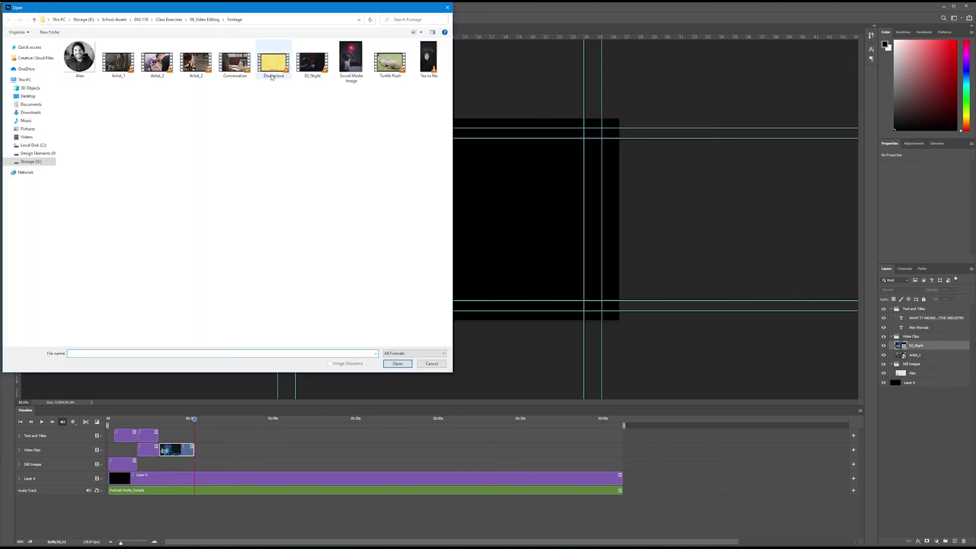
# Add the Disapprove video after DJ_Night, convert it to a smart object and scale it down to fill the canvas
pyautogui.doubleClick(273, 60)
pyautogui.hotkey('ctrl', 't')
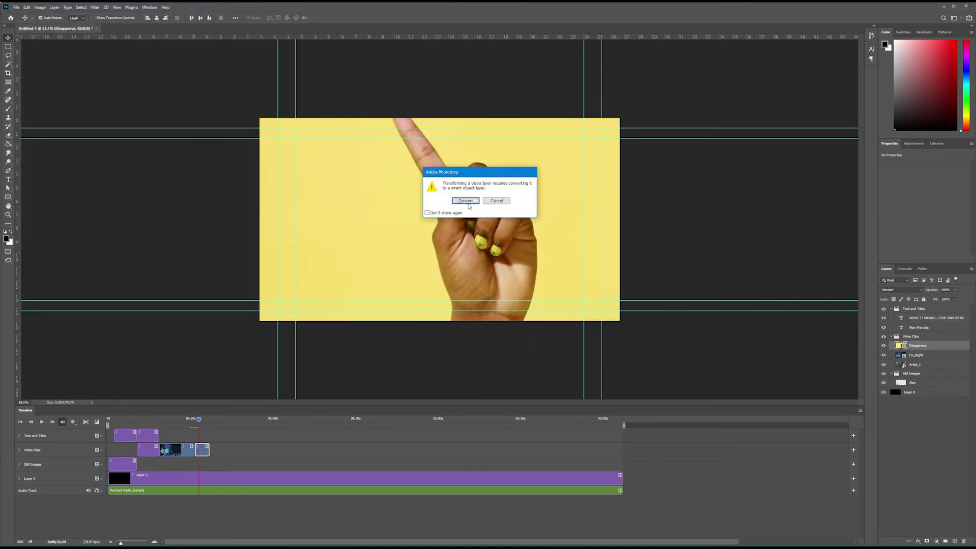
pyautogui.press('Return')
pyautogui.press('Return')
pyautogui.click(190, 422)
pyautogui.press('space')
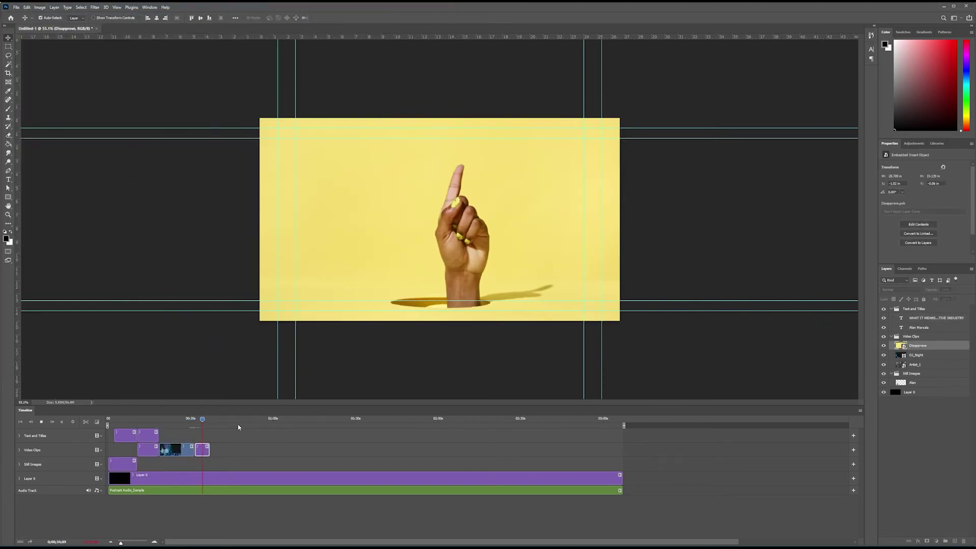
pyautogui.press('space')
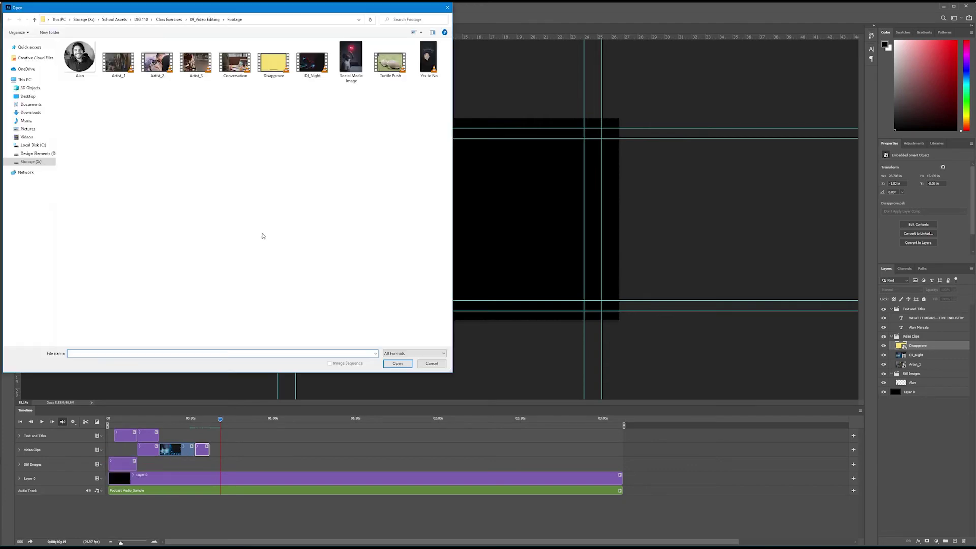
# Add the Turtle Push video, convert it to a smart object and scale it down to fit the canvas
pyautogui.doubleClick(390, 60)
pyautogui.hotkey('ctrl', 't')
pyautogui.press('Return')
pyautogui.moveTo(696, 207); pyautogui.dragTo(620, 219)
pyautogui.press('Return')
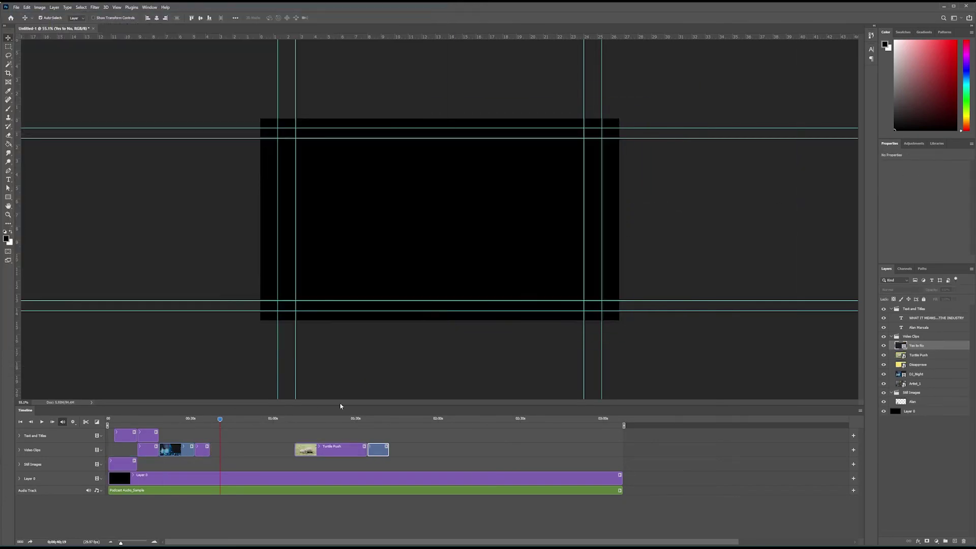
# Place the Yes to No clip directly after Disapprove, ahead of Turtle Push, without gaps, and play the sequence
pyautogui.moveTo(378, 450); pyautogui.dragTo(273, 450)
pyautogui.click(207, 420)
pyautogui.press('space')
pyautogui.press('space')
pyautogui.click(187, 420)
pyautogui.press('space')
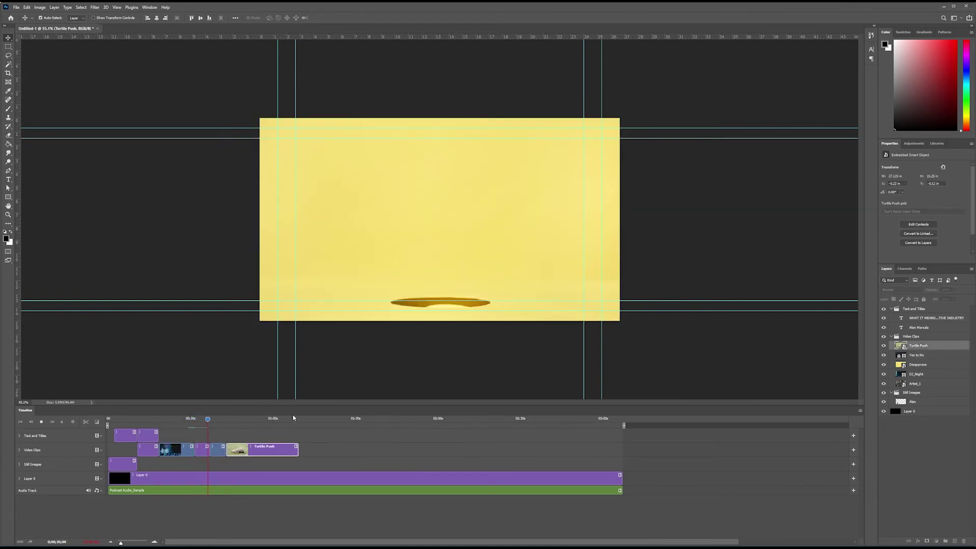
pyautogui.press('space')
# Trim the ends of the Disapprove and Yes to No clips so the following clips start sooner
pyautogui.moveTo(120, 543); pyautogui.dragTo(123, 543)
pyautogui.moveTo(463, 451); pyautogui.dragTo(448, 451)
pyautogui.click(481, 450)
pyautogui.click(432, 421)
pyautogui.press('space')
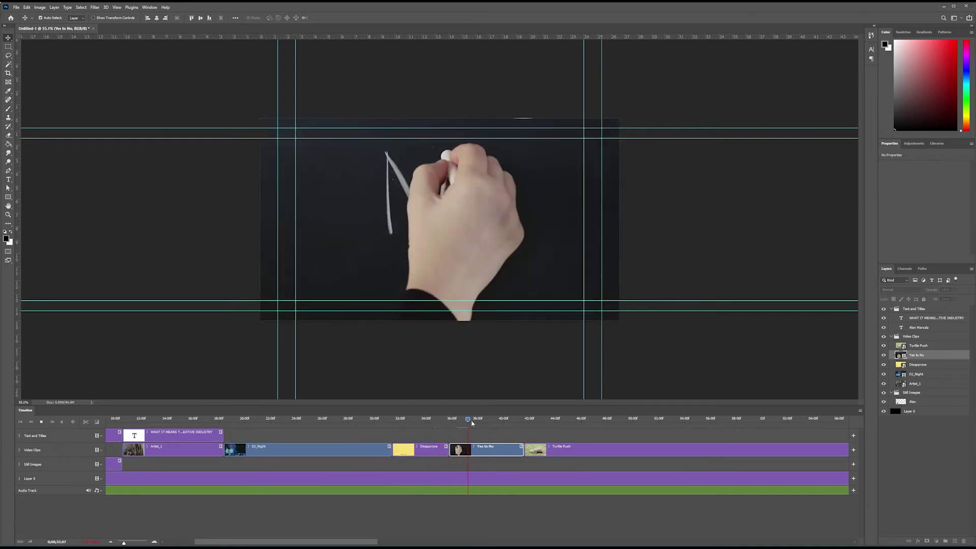
pyautogui.press('space')
pyautogui.moveTo(522, 450); pyautogui.dragTo(511, 450)
pyautogui.press('space')
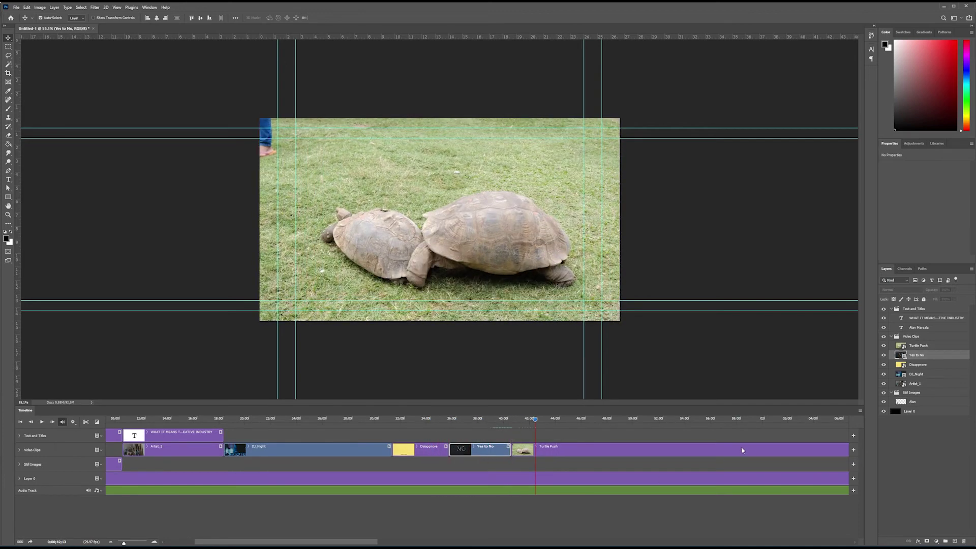
# Play the timeline from about 16 to 43 seconds to review the sequence of video clips
pyautogui.click(110, 542)
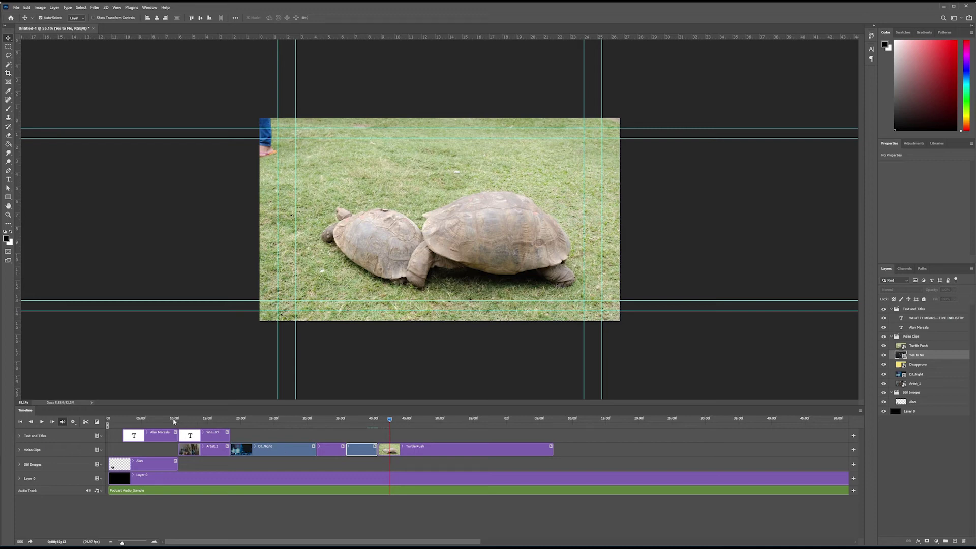
pyautogui.click(218, 419)
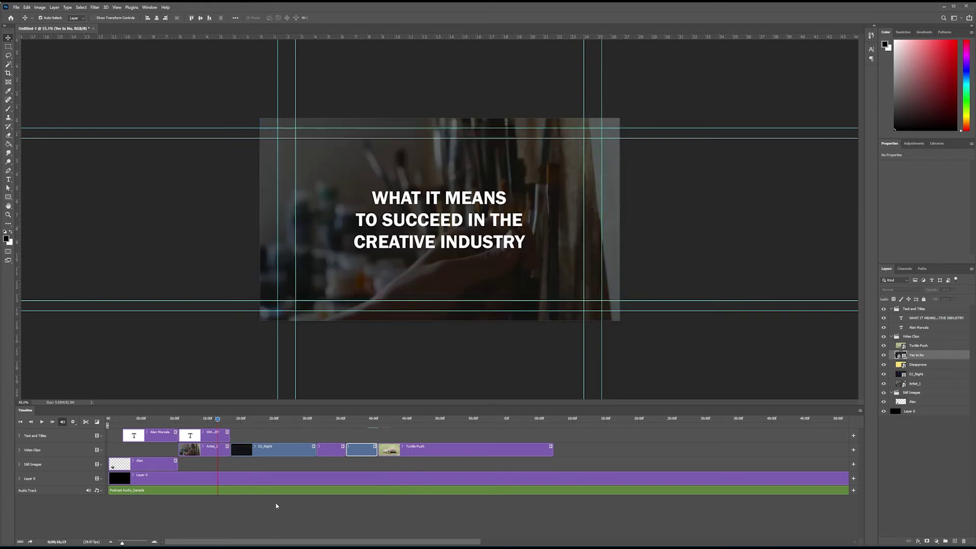
pyautogui.press('space')
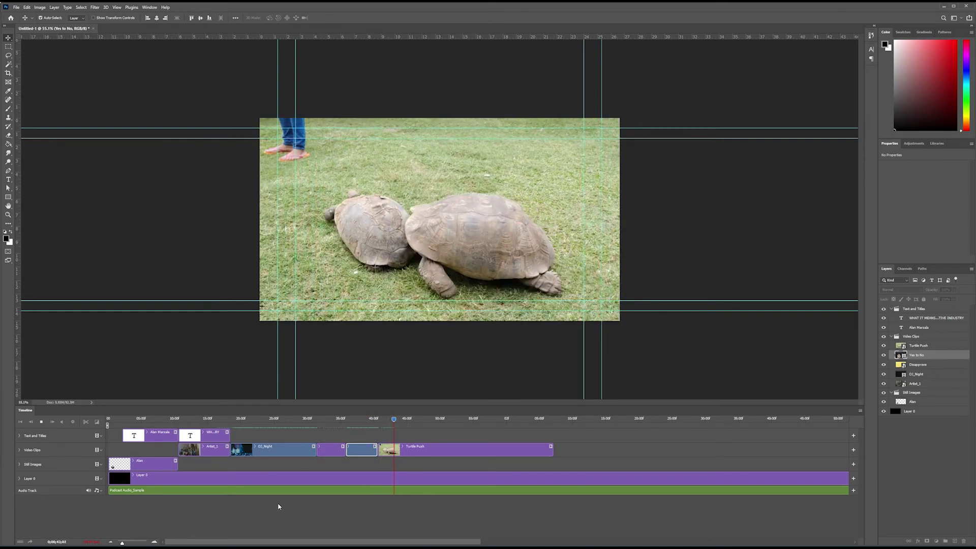
pyautogui.press('space')
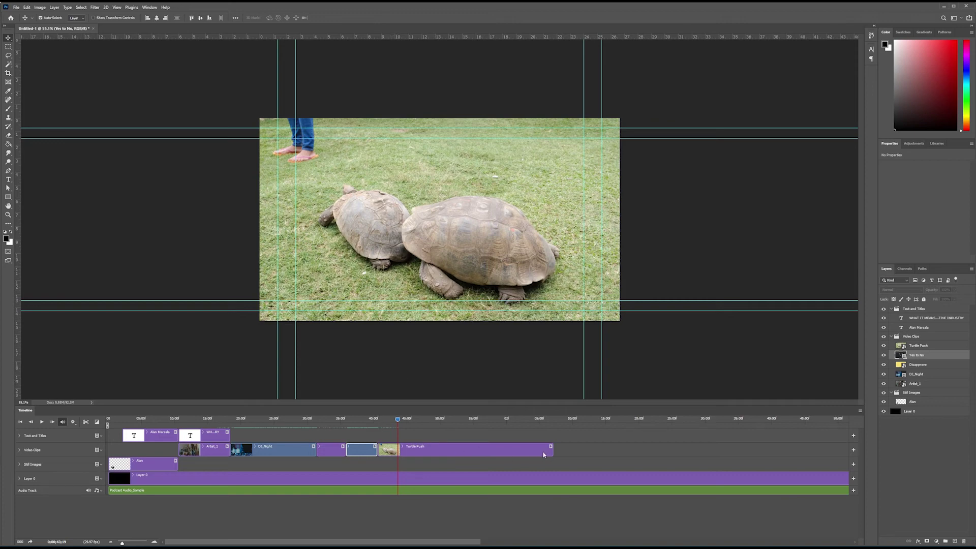
# Split the Turtle Push clip at about 43 seconds and move its second part farther along the timeline, leaving a gap
pyautogui.click(391, 451)
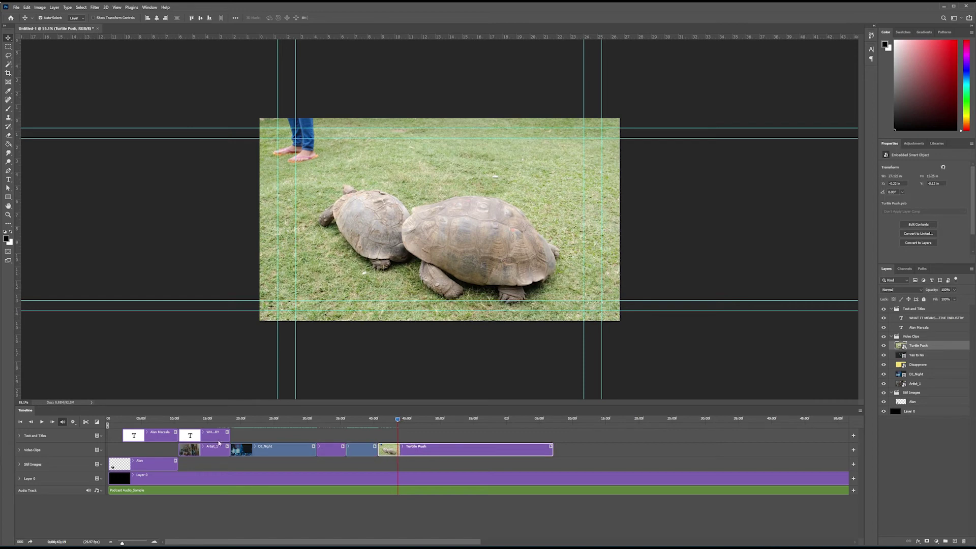
pyautogui.click(86, 424)
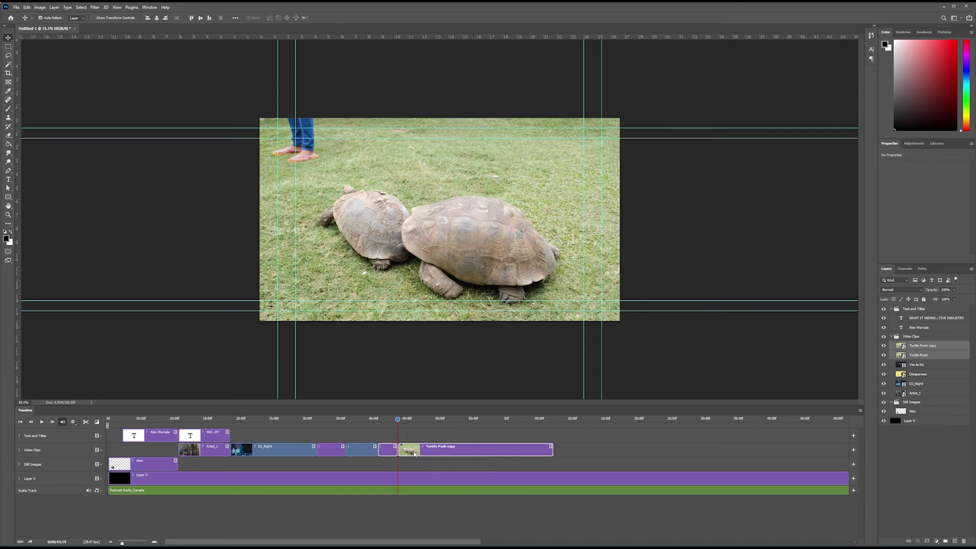
pyautogui.moveTo(416, 452); pyautogui.dragTo(387, 451)
pyautogui.click(630, 449)
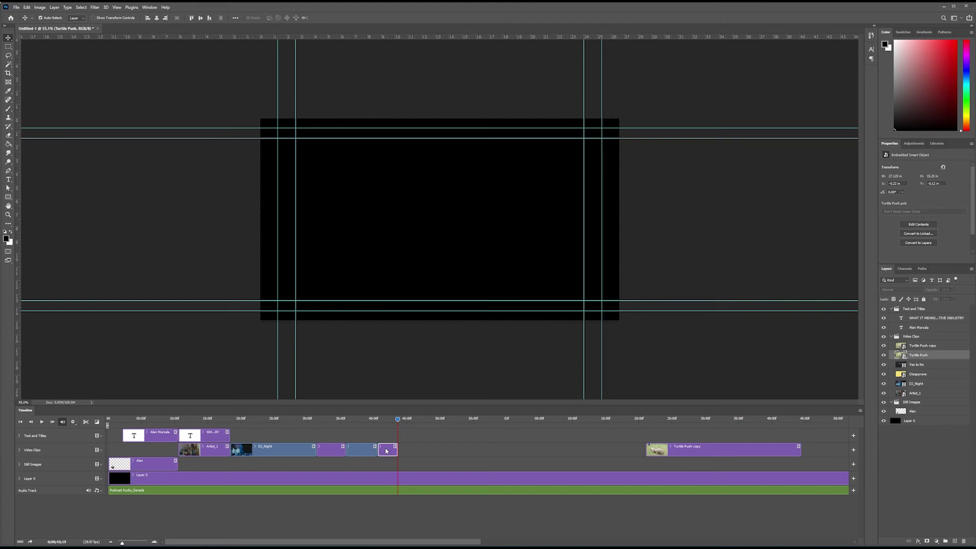
pyautogui.click(676, 453)
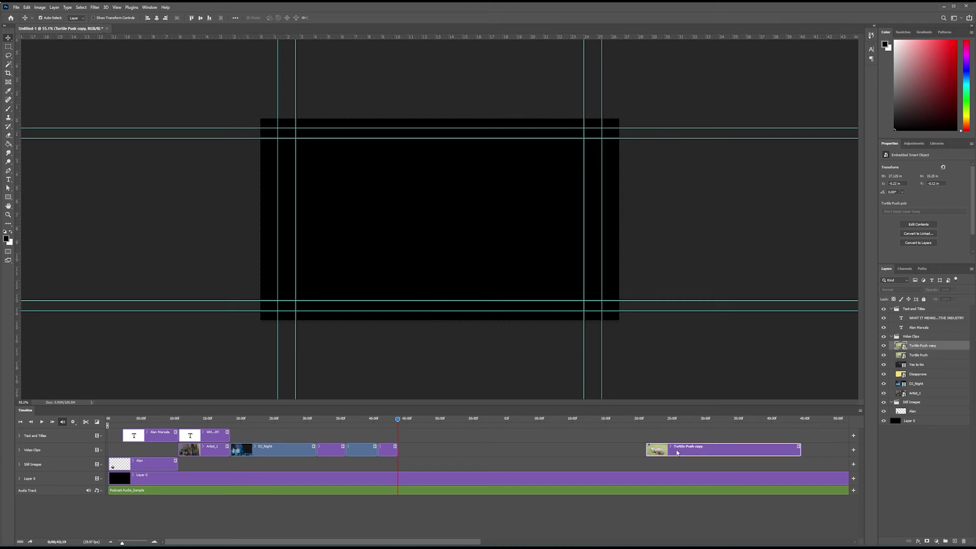
# Delete the detached second part of the Turtle Push clip and check frames at several points along the timeline
pyautogui.press('Delete')
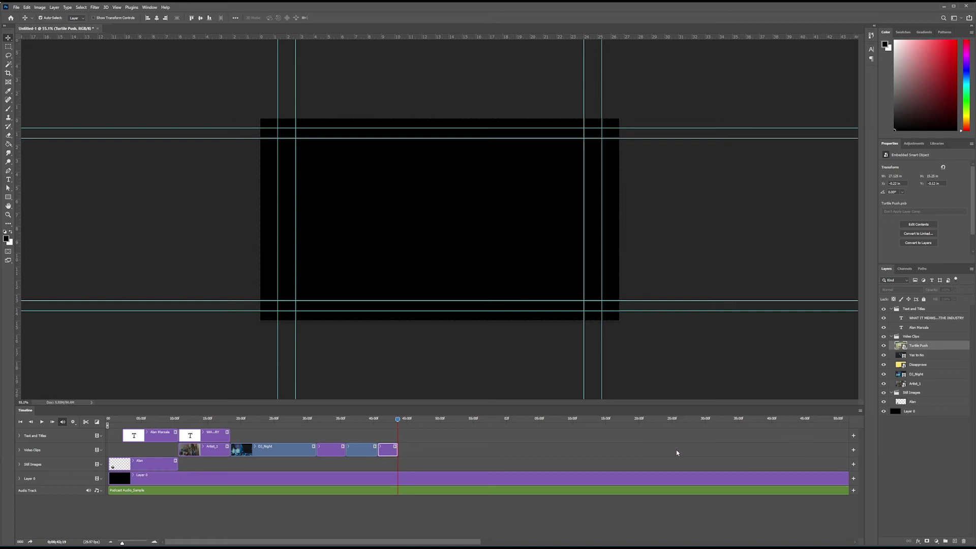
pyautogui.click(389, 422)
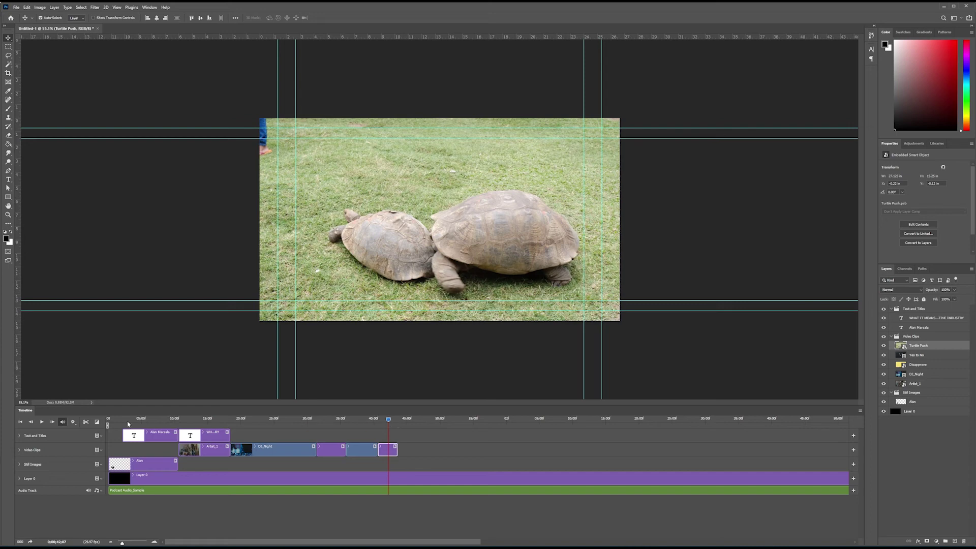
pyautogui.click(113, 421)
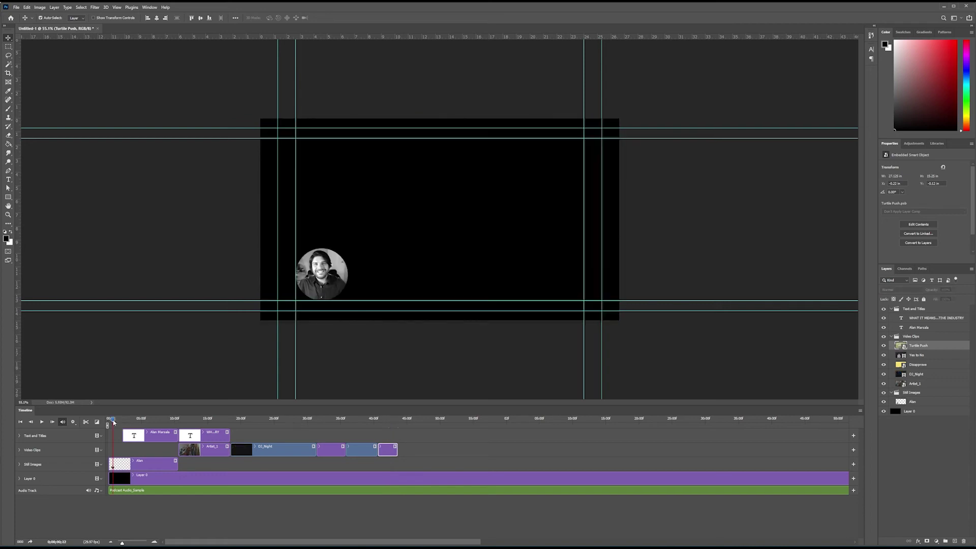
pyautogui.click(147, 422)
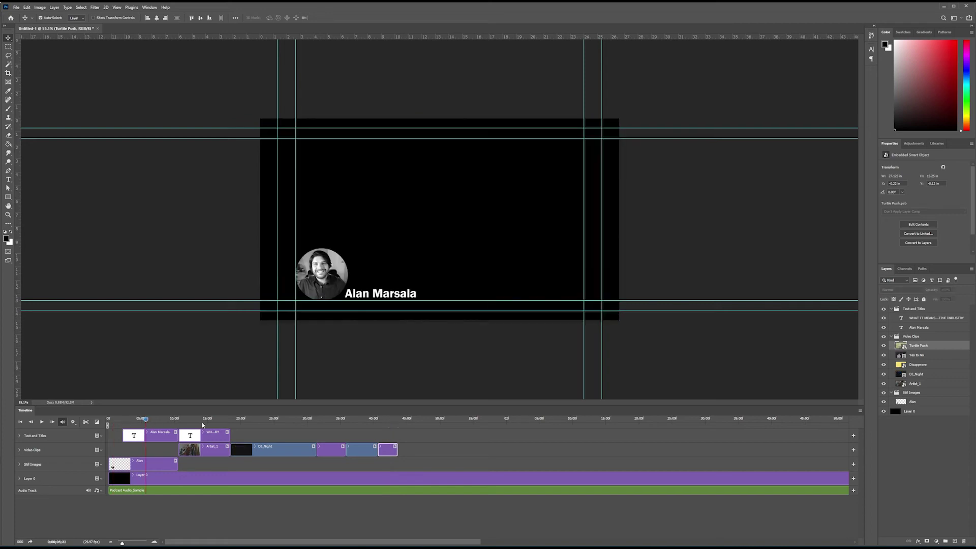
pyautogui.click(268, 421)
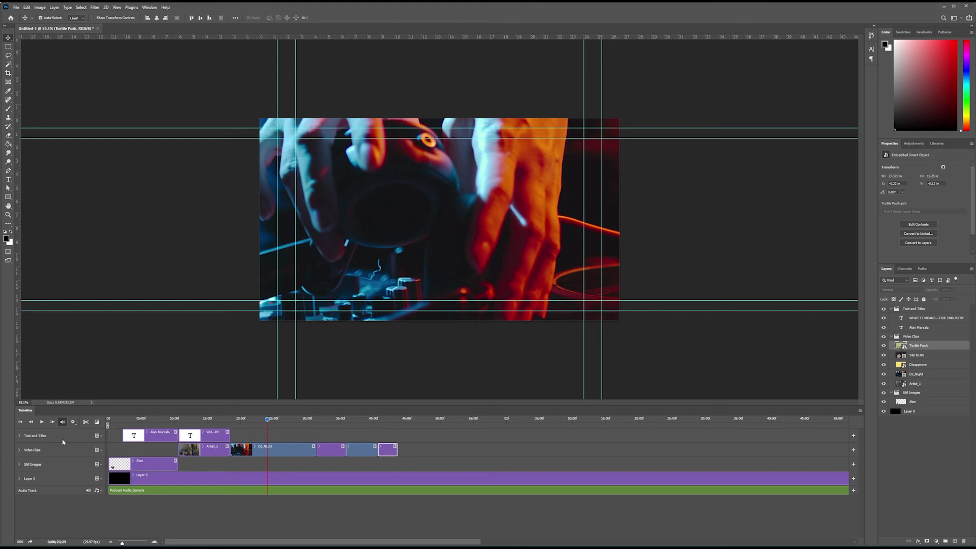
# Apply a Fade transition to the start of the speaker portrait clip in Still Images
pyautogui.click(112, 420)
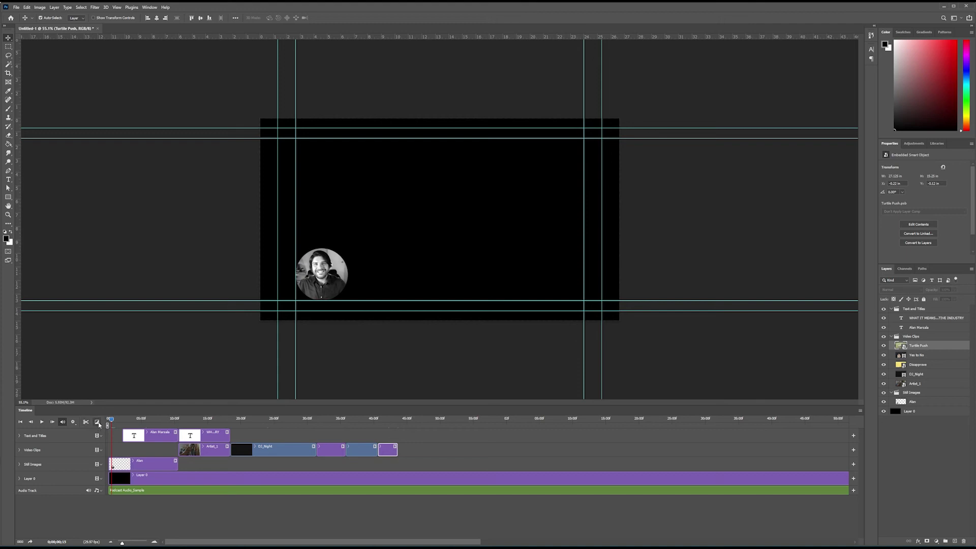
pyautogui.click(98, 422)
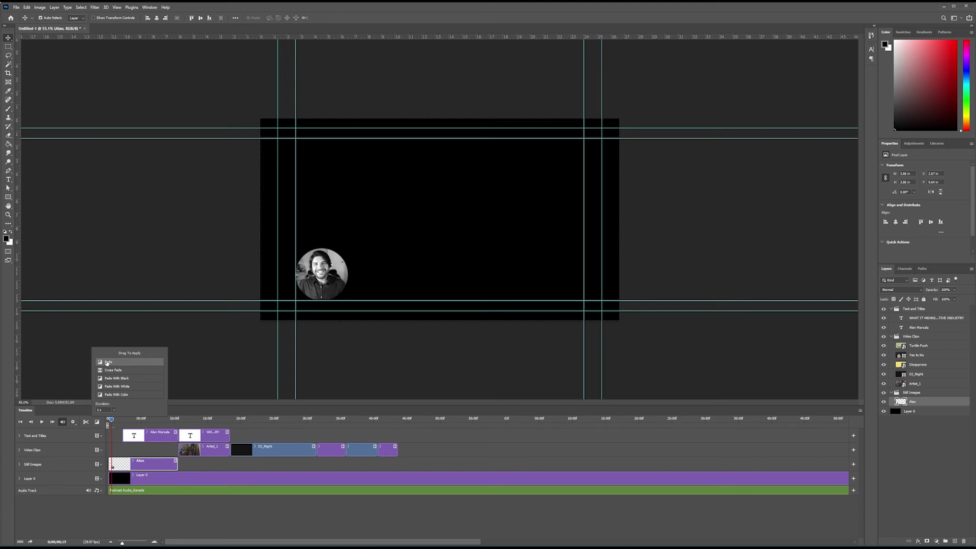
pyautogui.moveTo(106, 363)
pyautogui.mouseDown()
pyautogui.moveTo(112, 464)
pyautogui.moveTo(176, 464)
pyautogui.moveTo(104, 462)
pyautogui.mouseUp()
pyautogui.moveTo(112, 464); pyautogui.dragTo(113, 464)
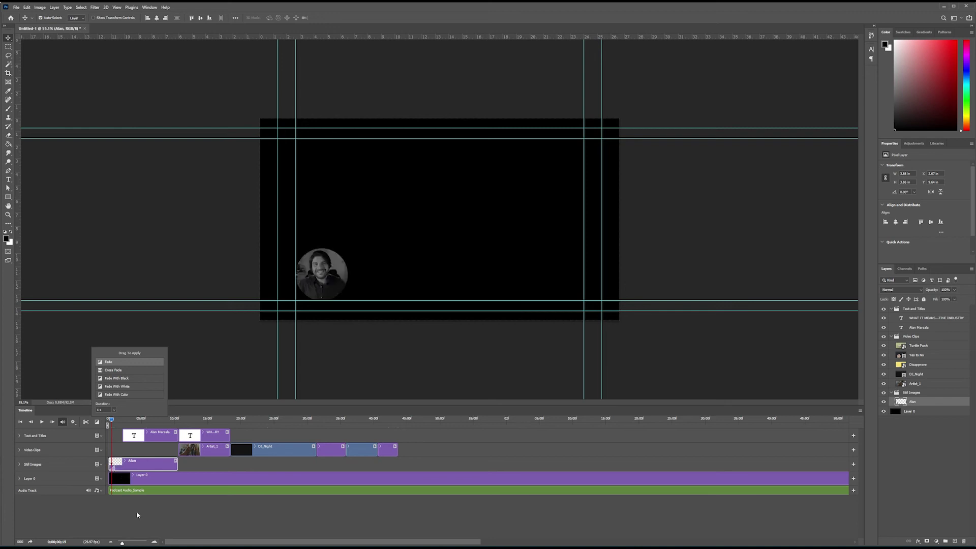
# Preview the portrait clip's fade-in and lengthen it to about 2 seconds
pyautogui.click(154, 542)
pyautogui.click(154, 541)
pyautogui.click(154, 542)
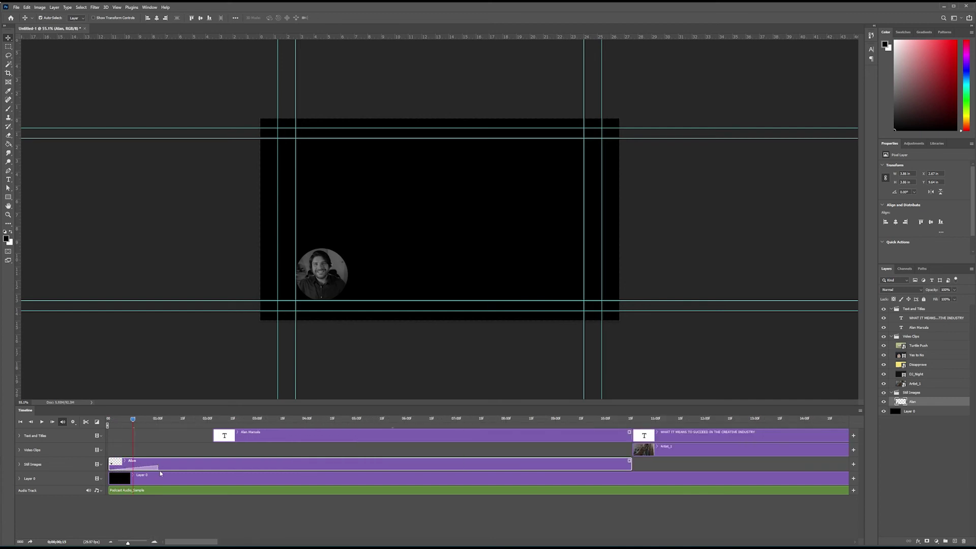
pyautogui.moveTo(133, 419); pyautogui.dragTo(105, 420)
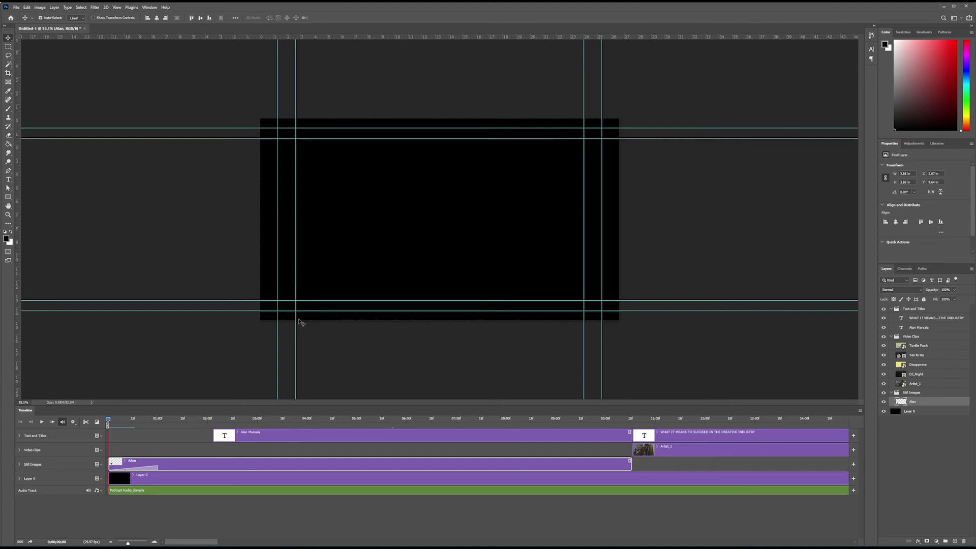
pyautogui.moveTo(108, 421); pyautogui.dragTo(171, 422)
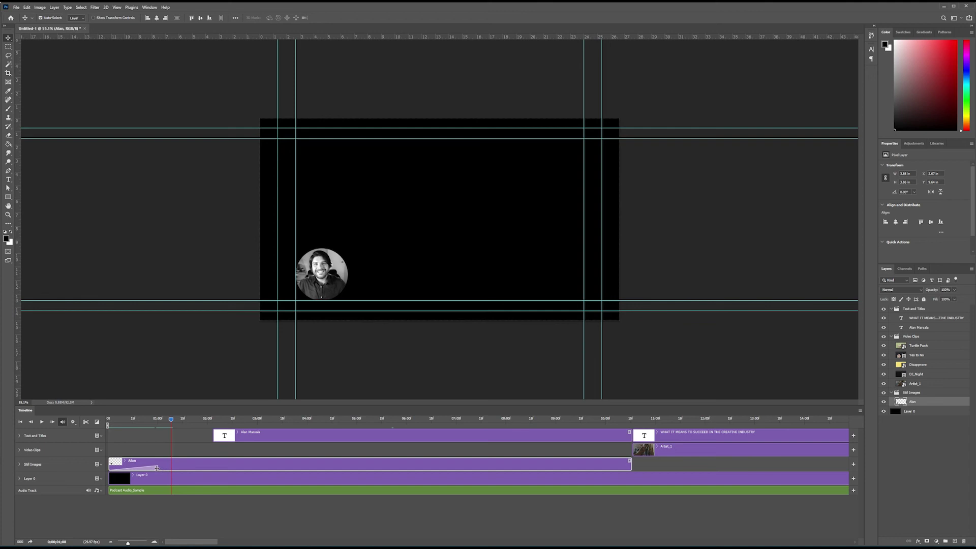
pyautogui.moveTo(157, 468); pyautogui.dragTo(211, 468)
pyautogui.moveTo(171, 420); pyautogui.dragTo(198, 428)
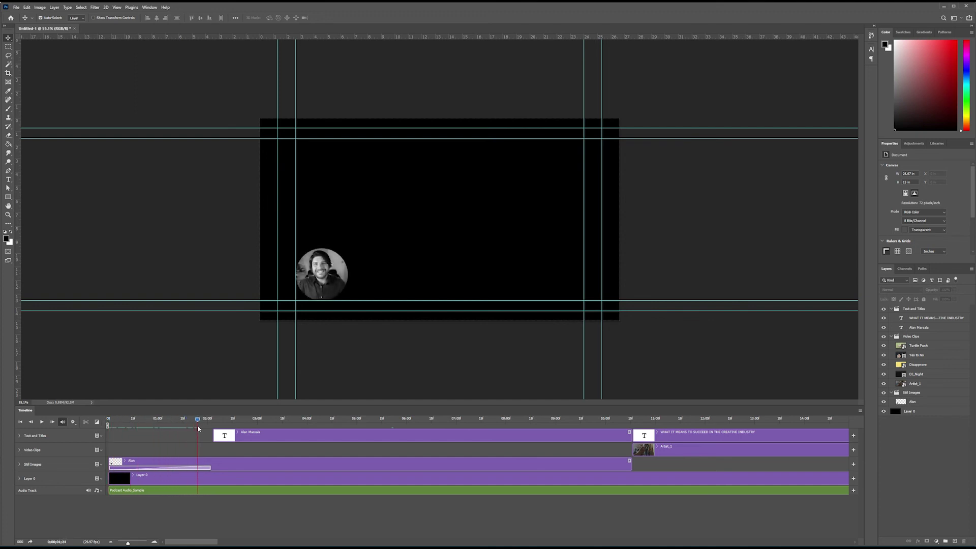
# Apply a Fade transition to the start of the speaker's name text clip
pyautogui.click(96, 422)
pyautogui.moveTo(113, 364); pyautogui.dragTo(272, 422)
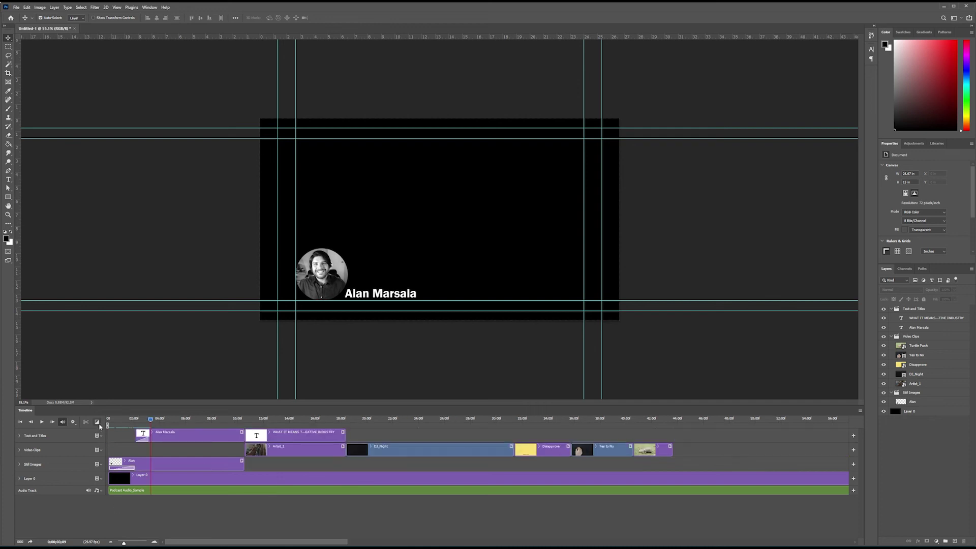
# Apply a Cross Fade transition between the Disapprove and Yes to No clips and preview the frames around it
pyautogui.click(98, 422)
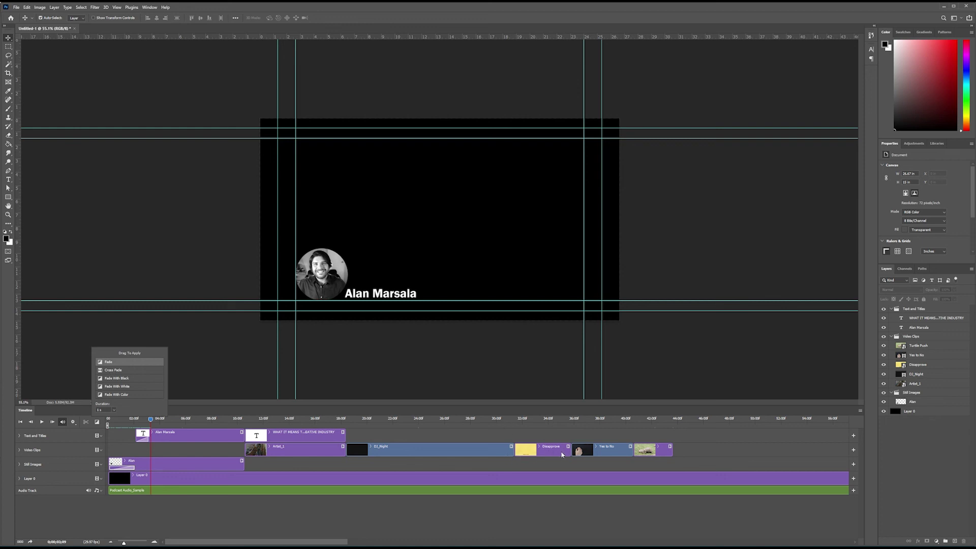
pyautogui.click(547, 419)
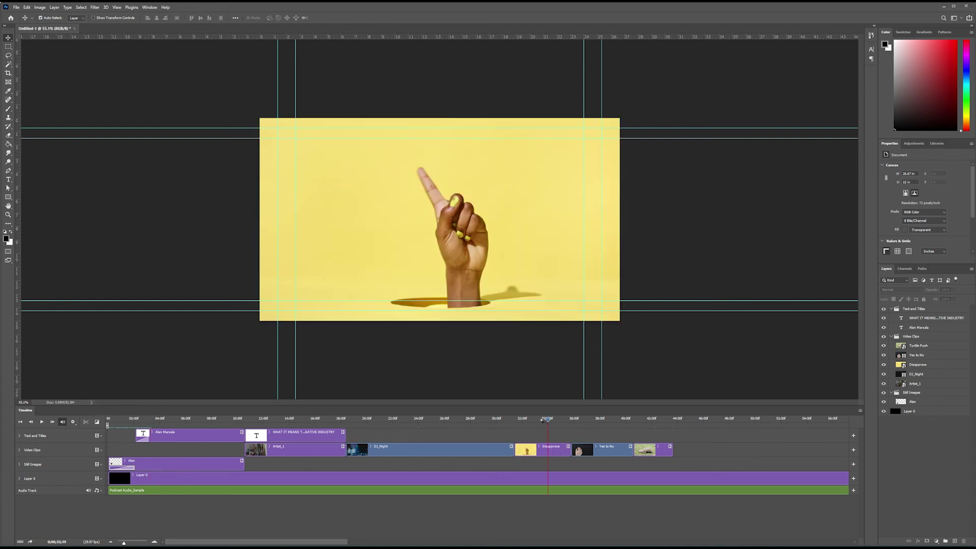
pyautogui.click(595, 421)
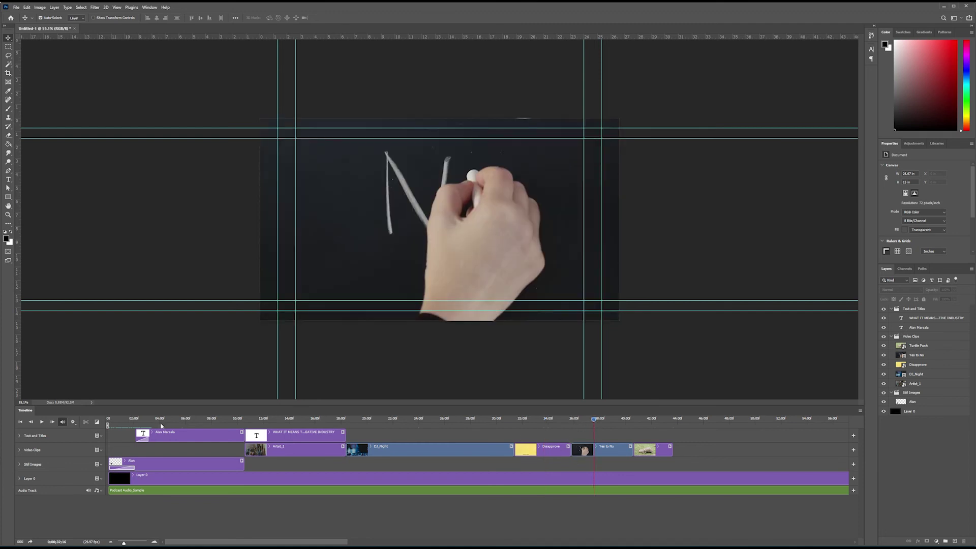
pyautogui.click(551, 454)
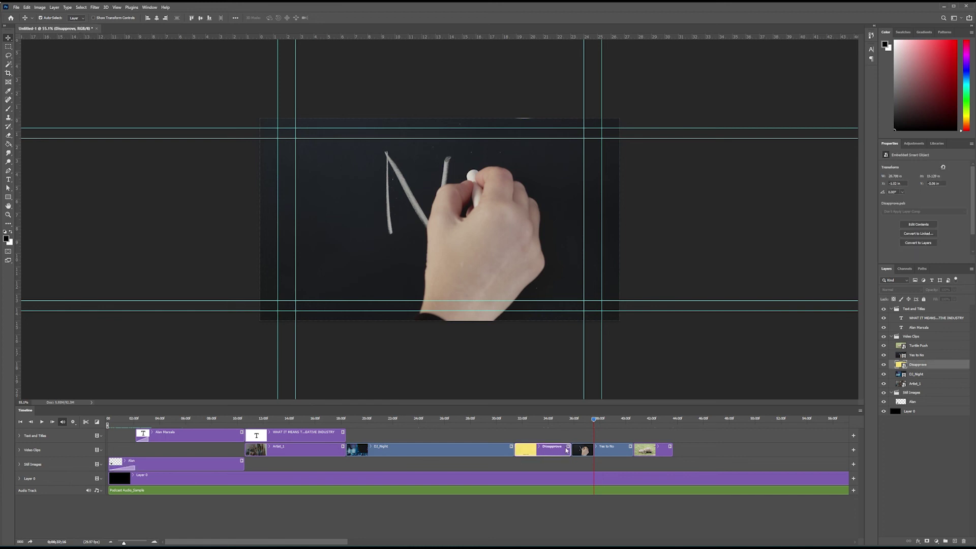
pyautogui.click(98, 421)
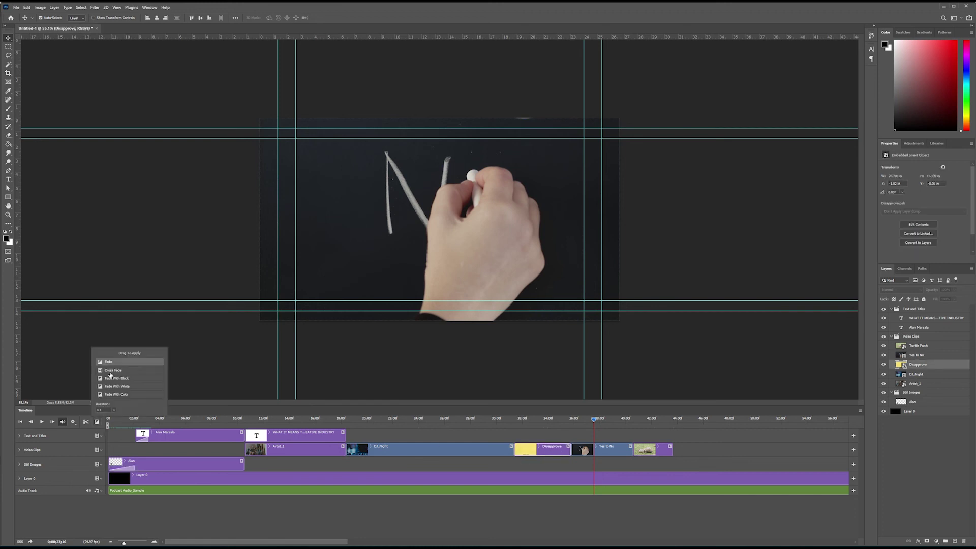
pyautogui.moveTo(110, 371)
pyautogui.mouseDown()
pyautogui.moveTo(450, 407)
pyautogui.moveTo(546, 431)
pyautogui.moveTo(572, 450)
pyautogui.mouseUp()
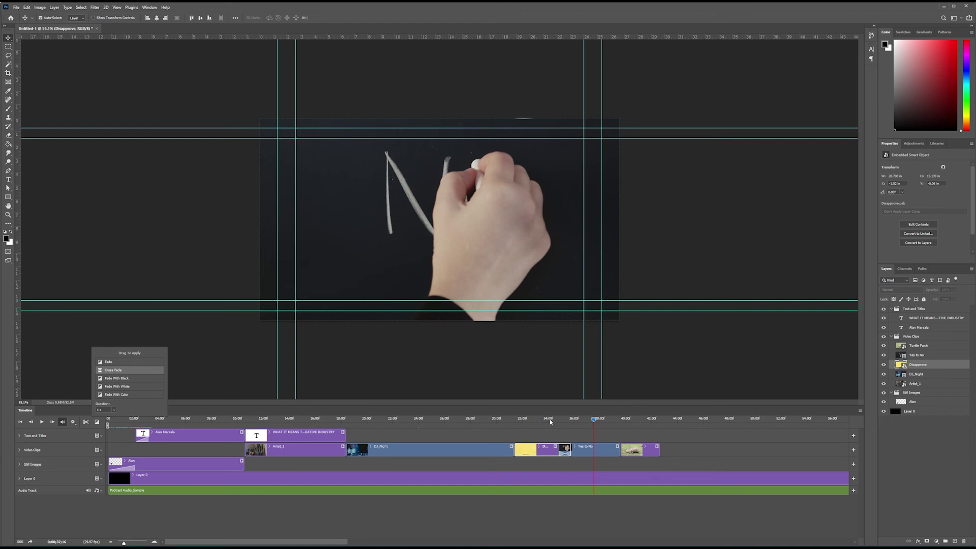
pyautogui.moveTo(550, 422)
pyautogui.mouseDown()
pyautogui.moveTo(572, 427)
pyautogui.moveTo(555, 431)
pyautogui.mouseUp()
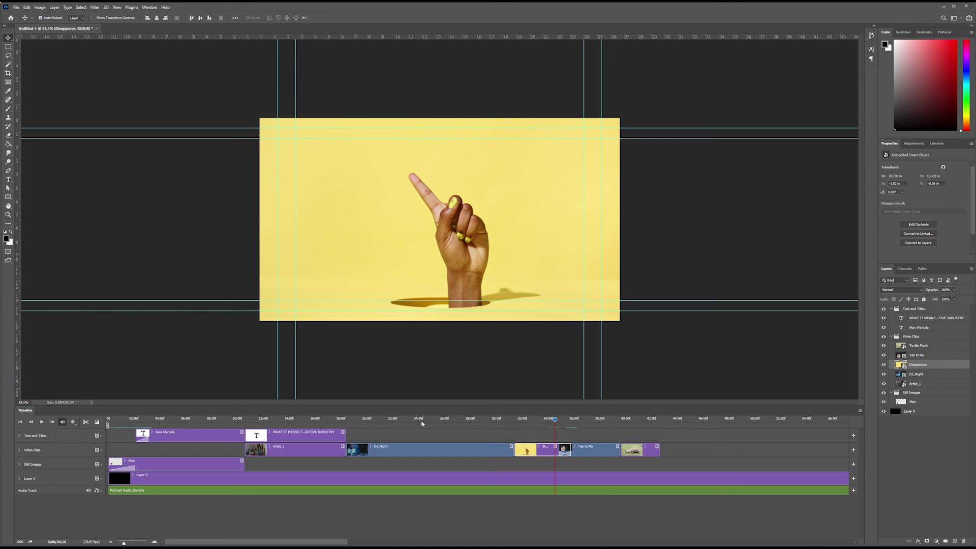
# Enable Transform keyframing on the WHAT IT MEANS TO SUCCEED IN THE CREATIVE INDUSTRY title at about 11.5 seconds
pyautogui.click(296, 440)
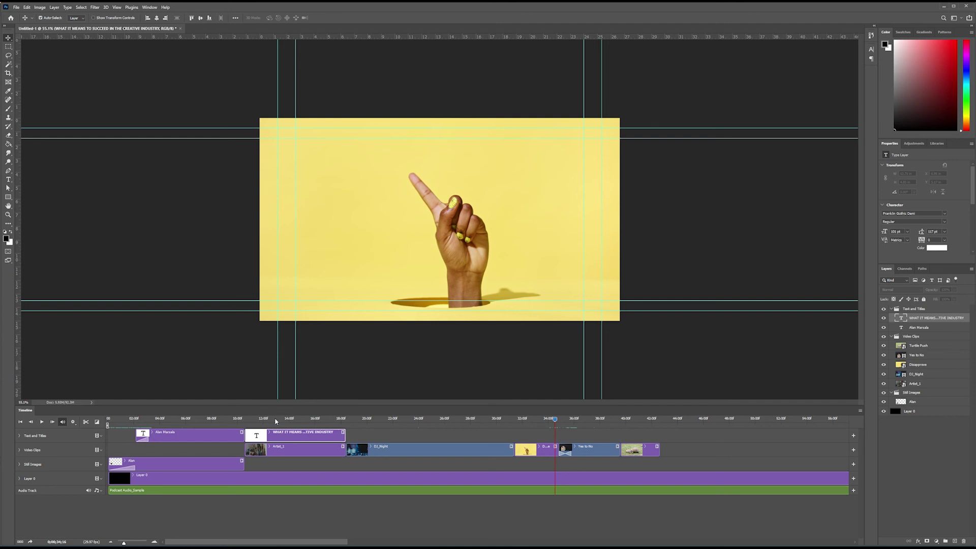
pyautogui.click(20, 437)
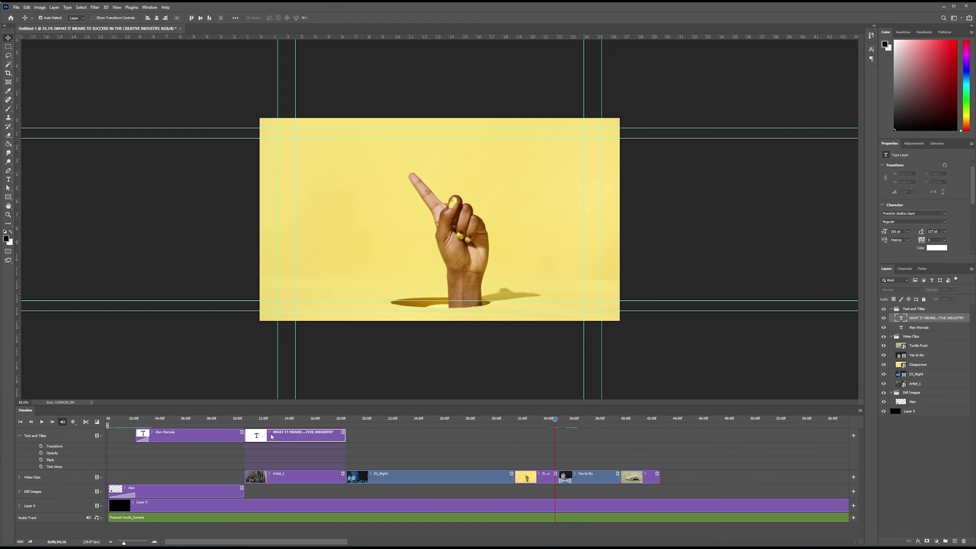
pyautogui.click(258, 419)
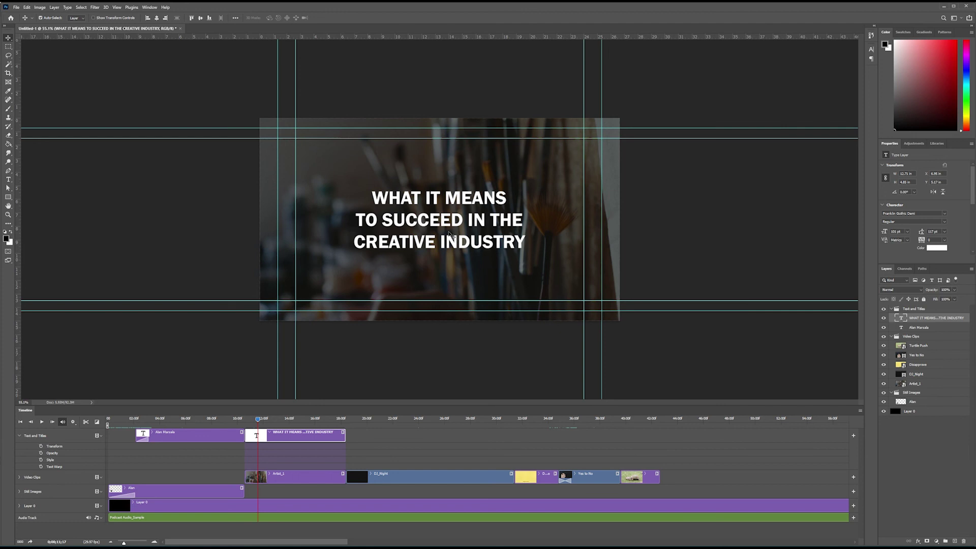
pyautogui.click(41, 447)
# Add a second Transform keyframe at about 14 seconds, lower the title at the first keyframe, and preview its upward movement to the centre
pyautogui.moveTo(258, 444); pyautogui.dragTo(289, 449)
pyautogui.moveTo(382, 247); pyautogui.dragTo(385, 276)
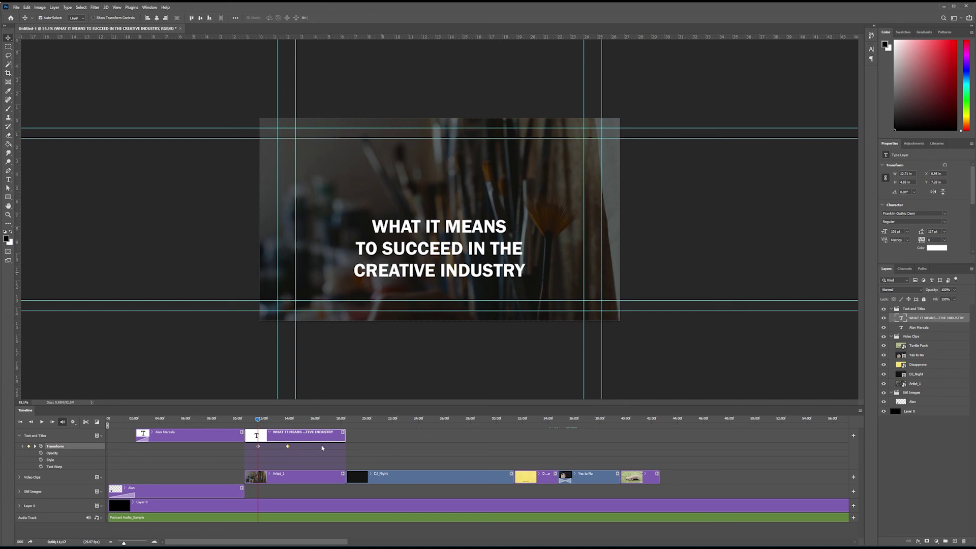
pyautogui.click(263, 418)
pyautogui.moveTo(273, 420); pyautogui.dragTo(303, 425)
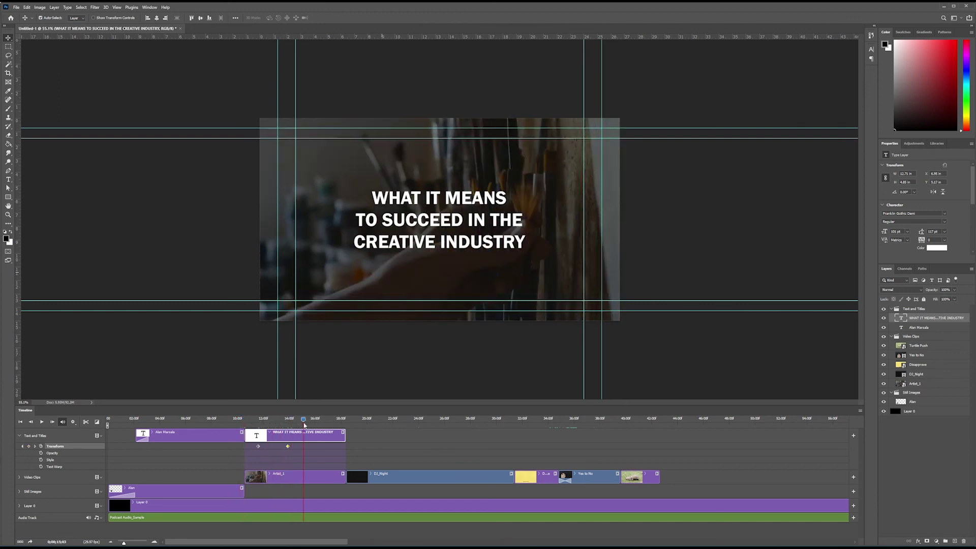